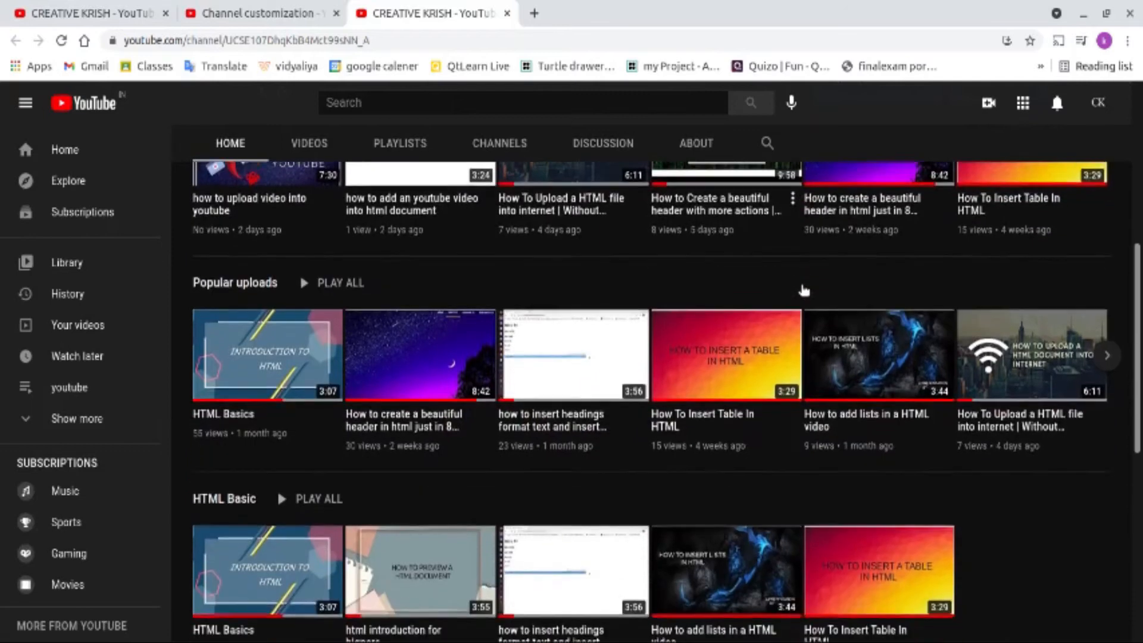
Open the channel's customization page from its public homepage
scroll(802, 290, "down", 3)
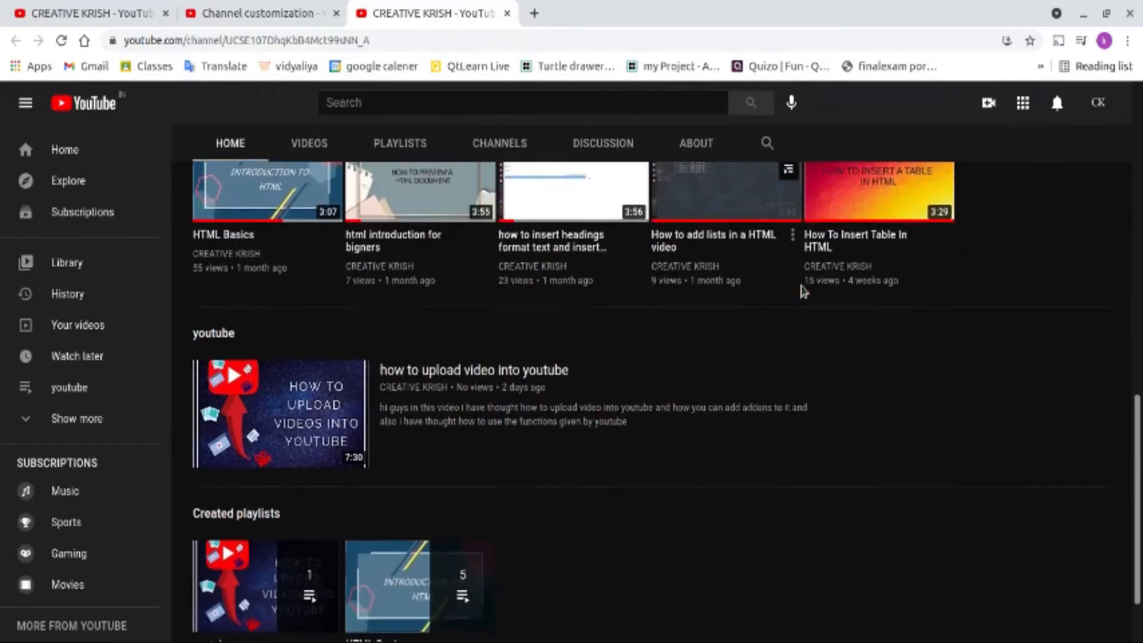
scroll(802, 292, "up", 13)
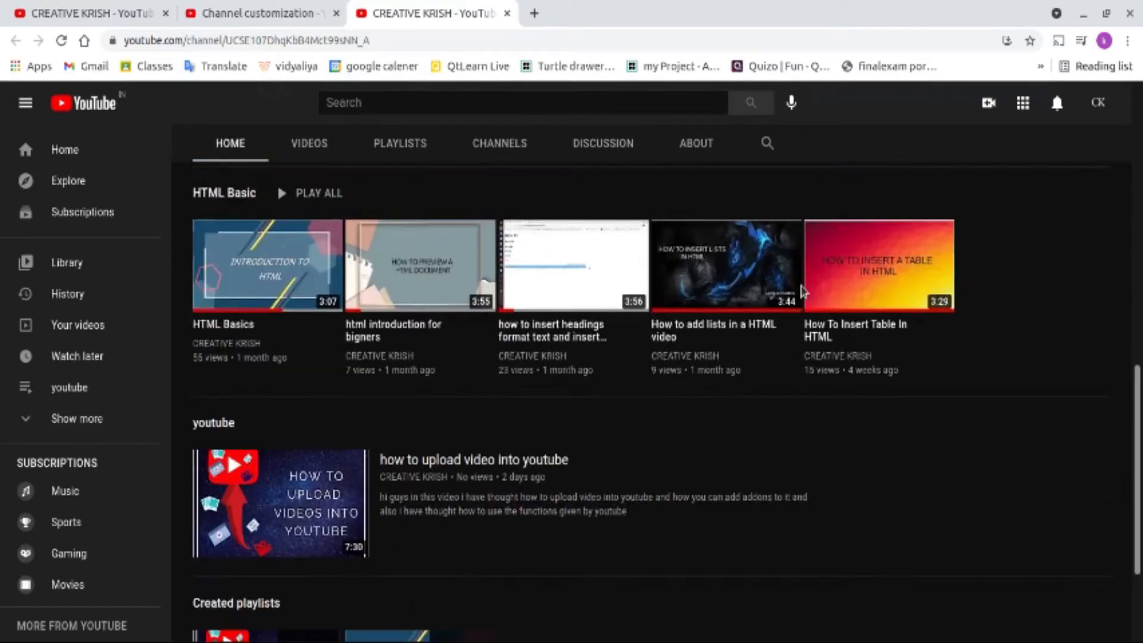
scroll(803, 291, "up", 2)
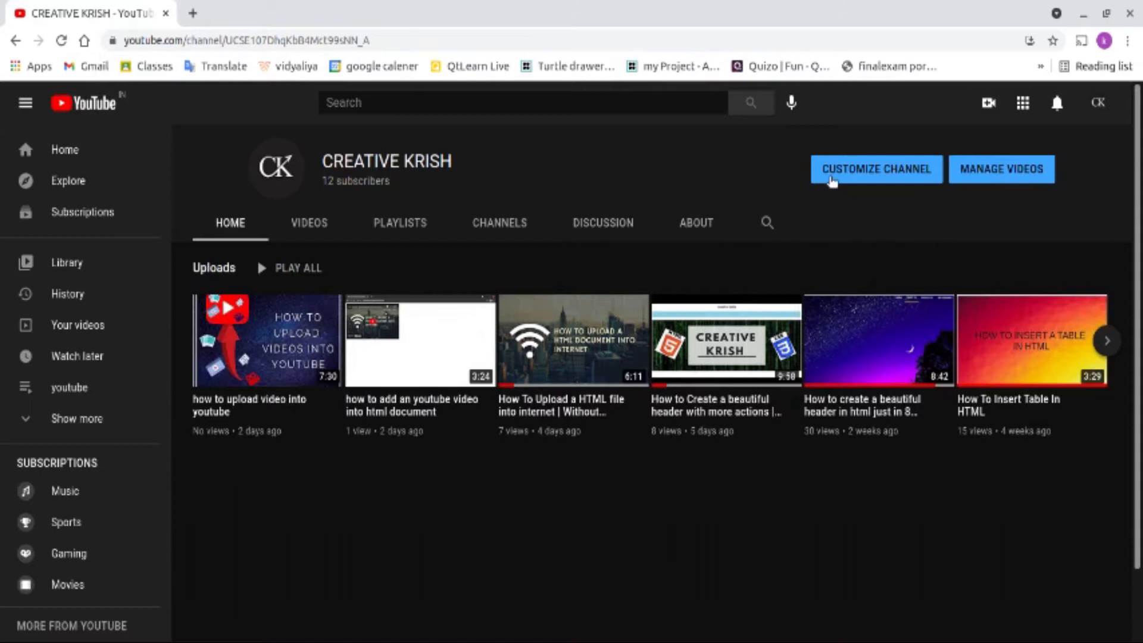
left_click(887, 175)
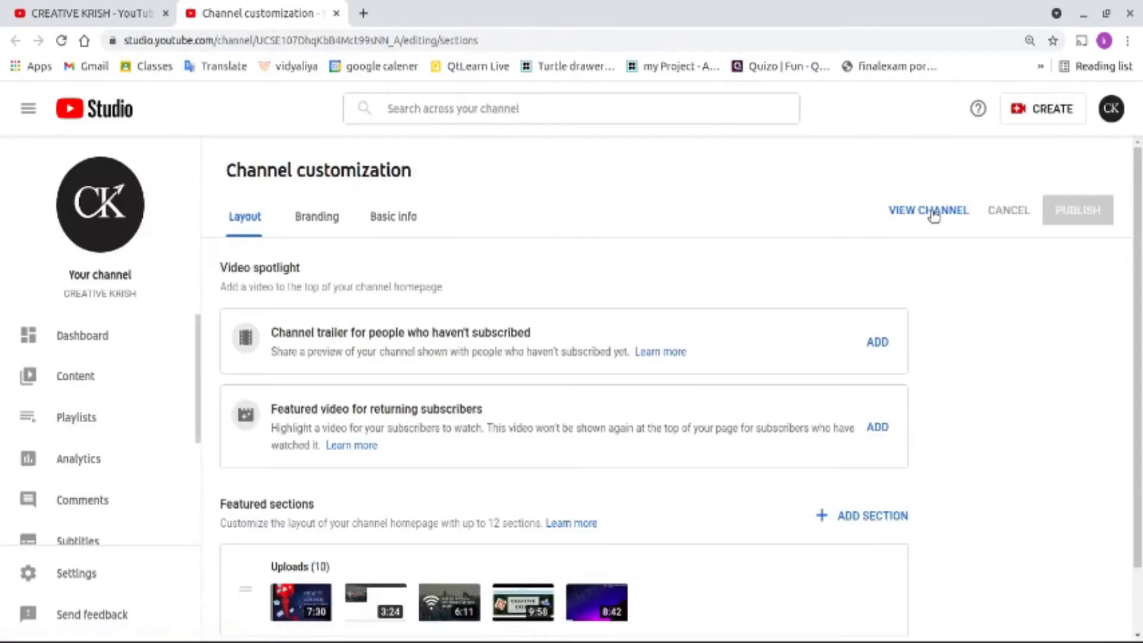
Compare the featured sections in the channel's layout settings with the sections shown on its public homepage
scroll(721, 256, "down", 1)
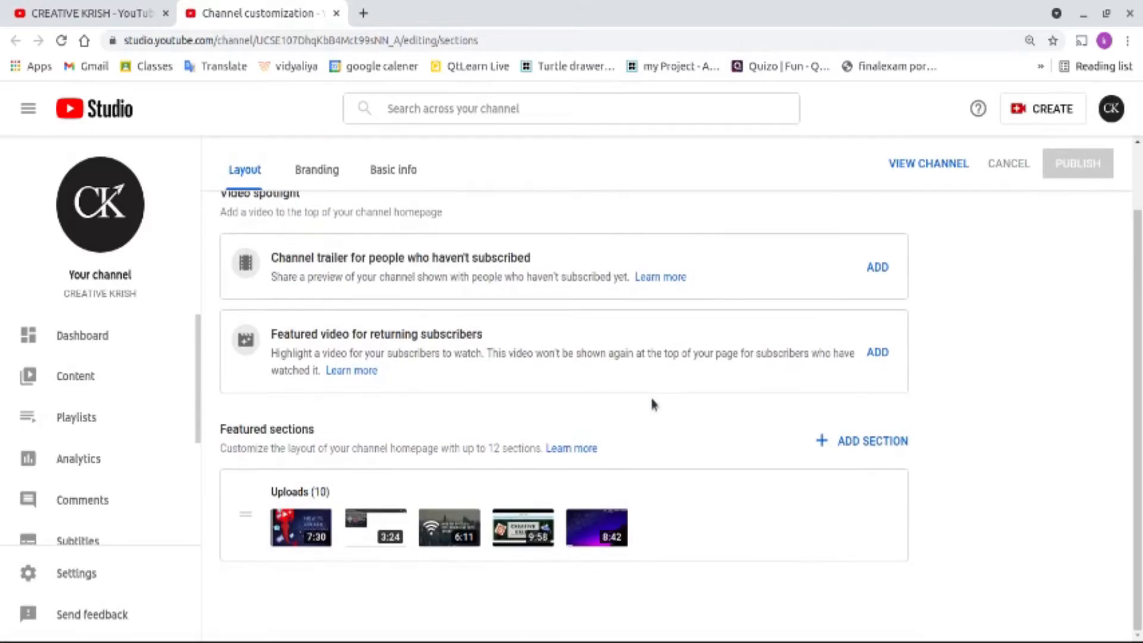
scroll(524, 403, "up", 1)
scroll(519, 403, "down", 1)
left_click(84, 13)
scroll(420, 293, "down", 1)
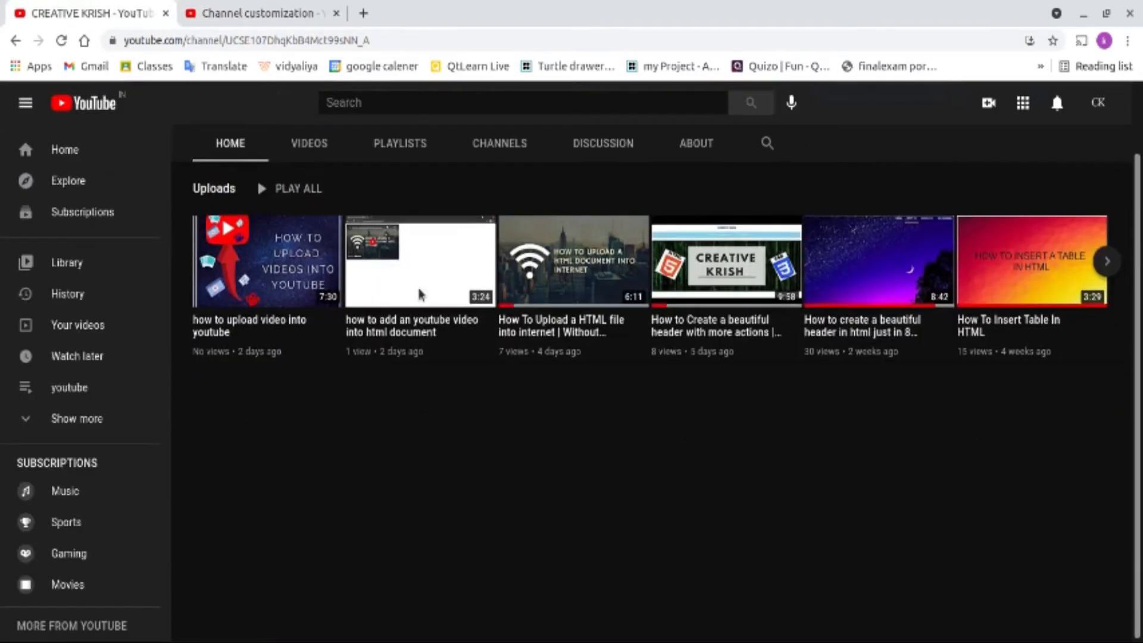
scroll(419, 293, "up", 1)
left_click(244, 17)
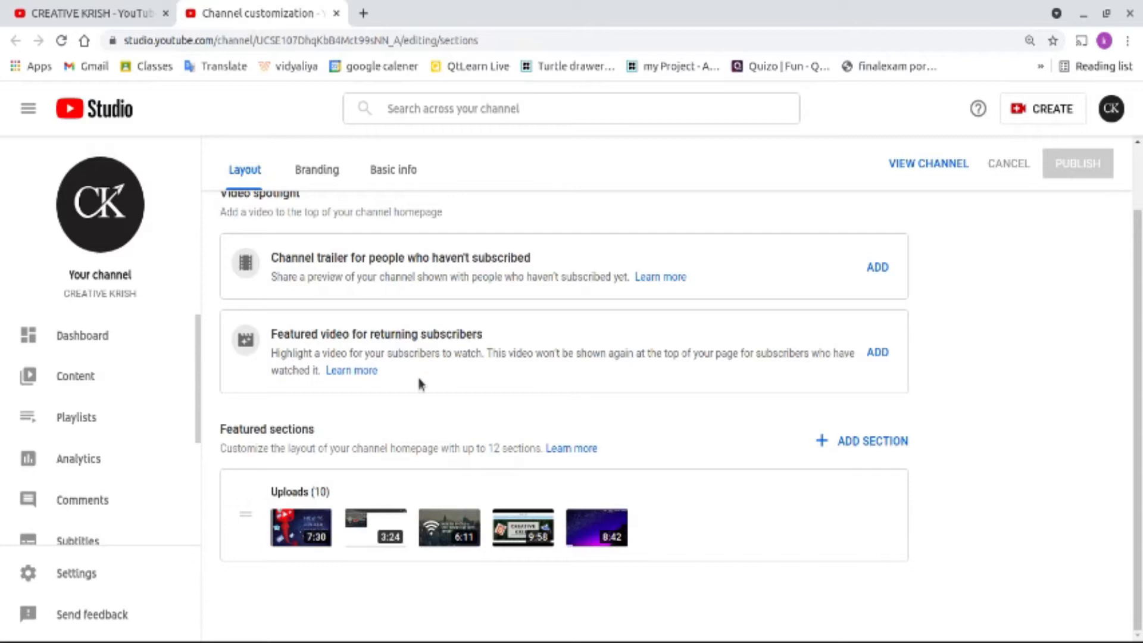
Add the Popular uploads and Short videos sections to the channel homepage's featured sections
left_click(874, 443)
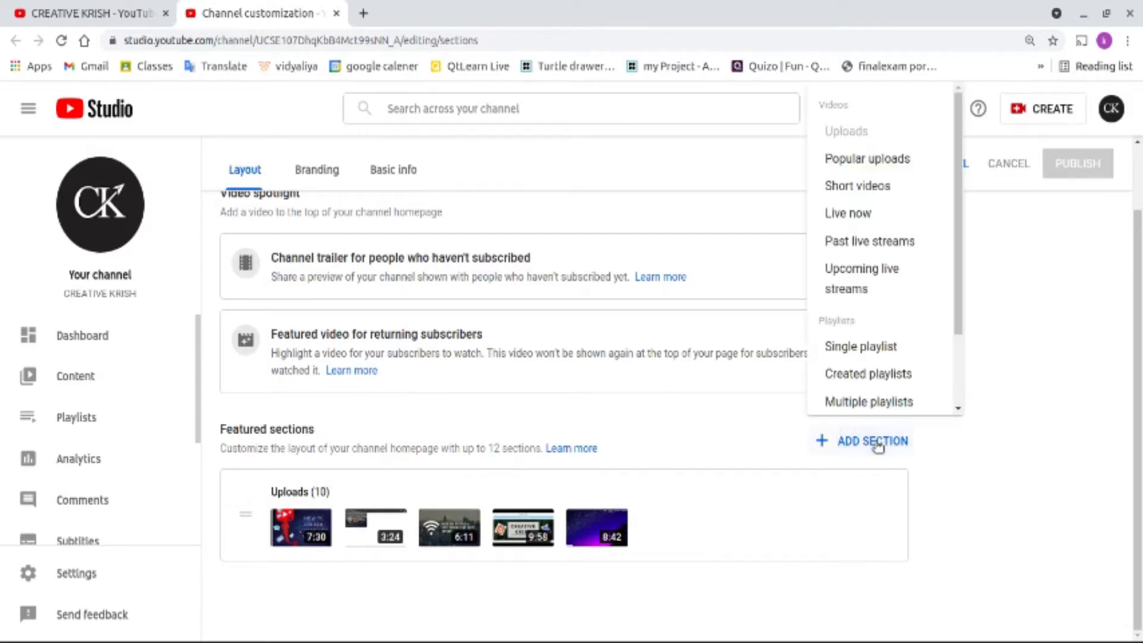
left_click(869, 159)
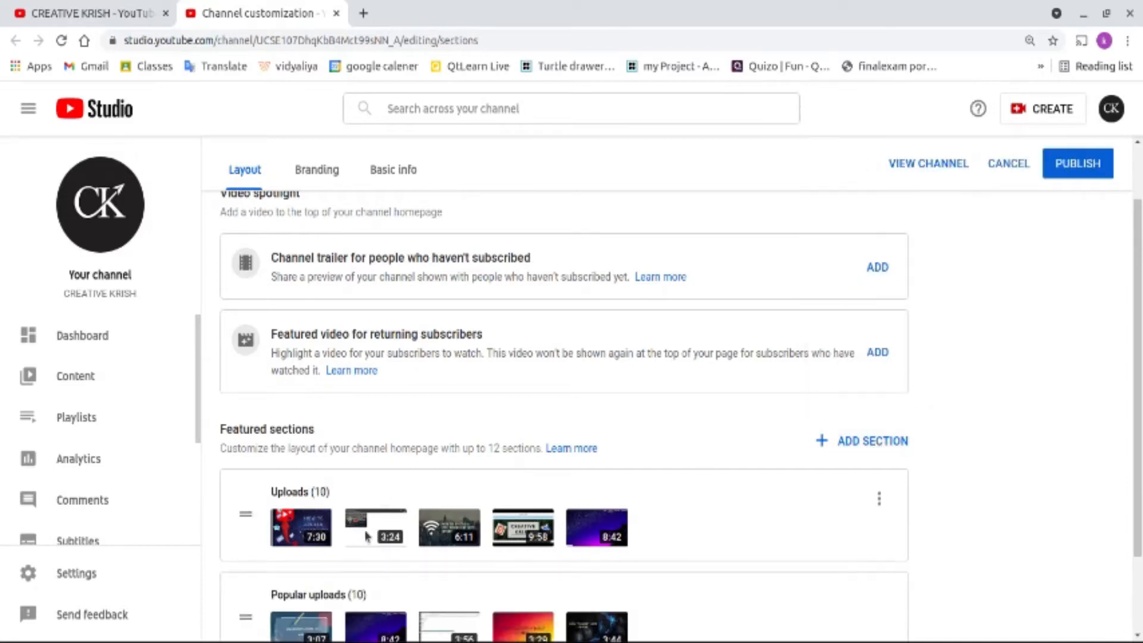
left_click(847, 443)
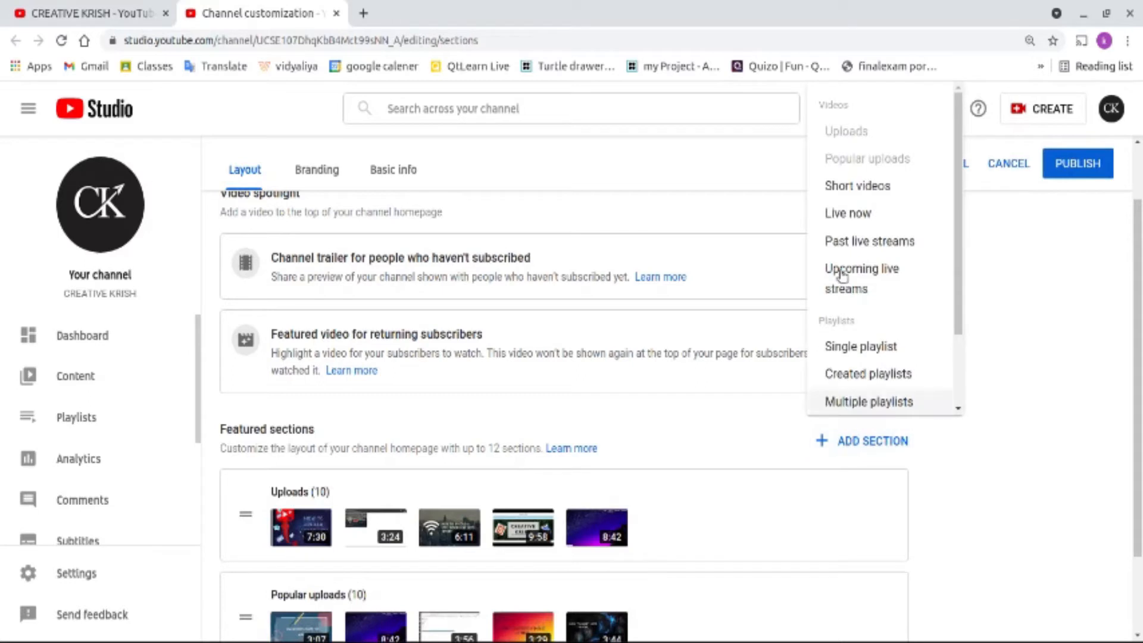
left_click(878, 189)
scroll(669, 394, "down", 4)
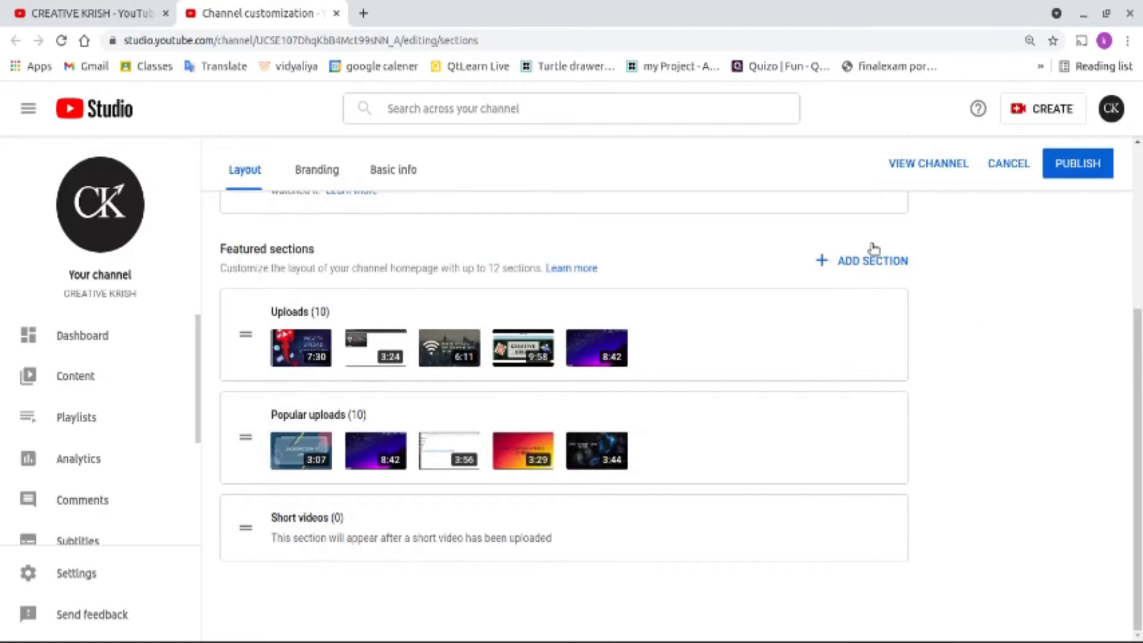
Add the Live now and Past live streams sections to the featured sections
left_click(878, 261)
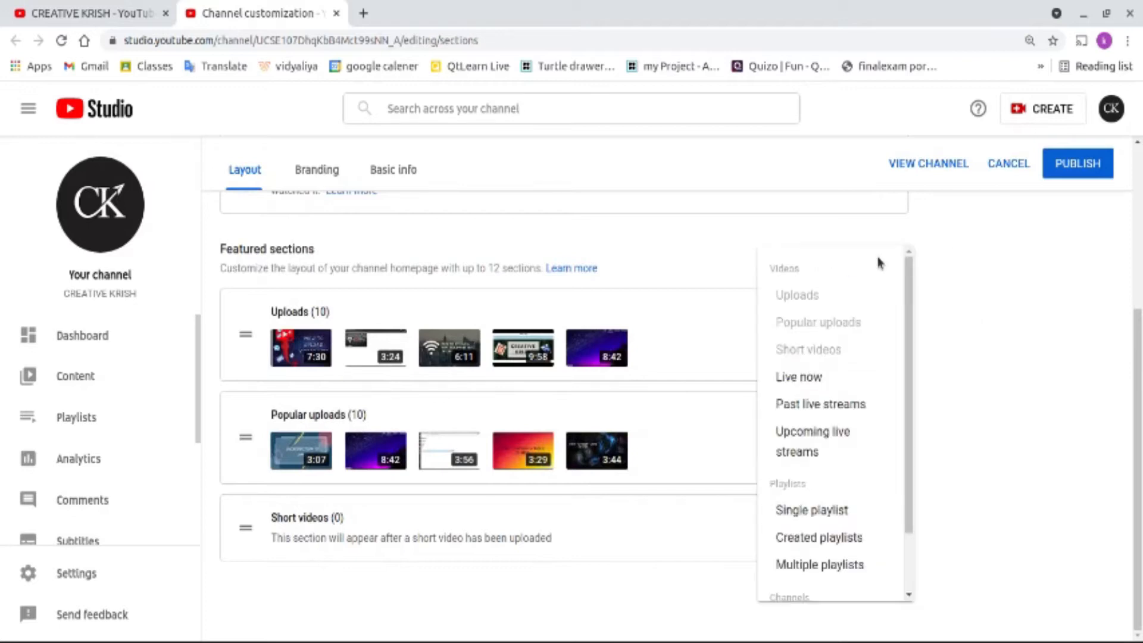
left_click(815, 377)
scroll(358, 614, "down", 2)
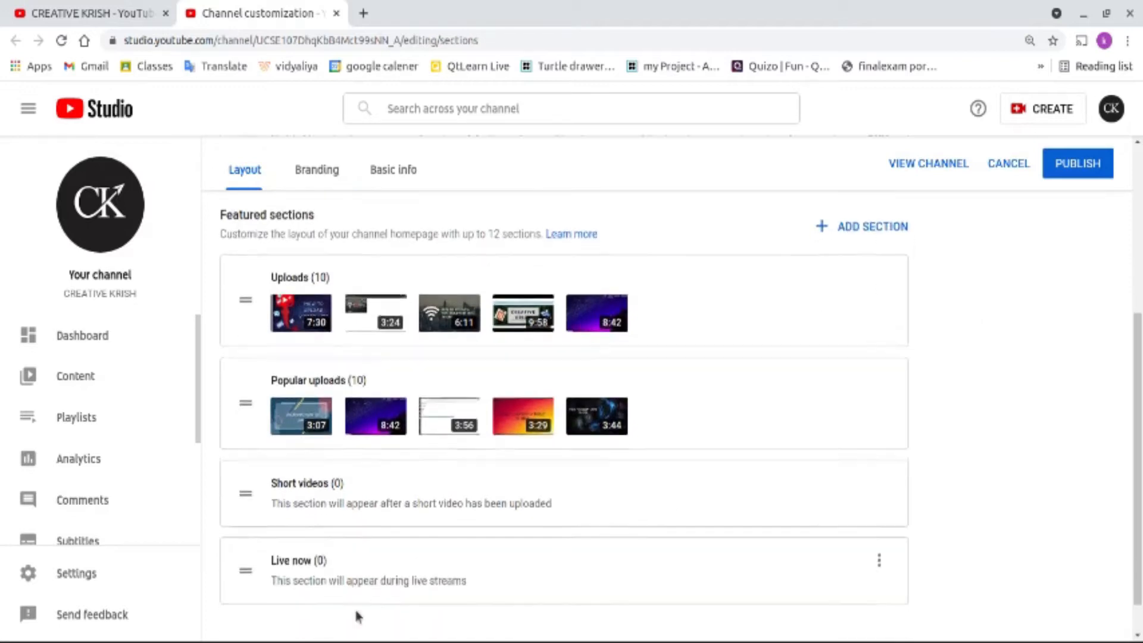
left_click(858, 233)
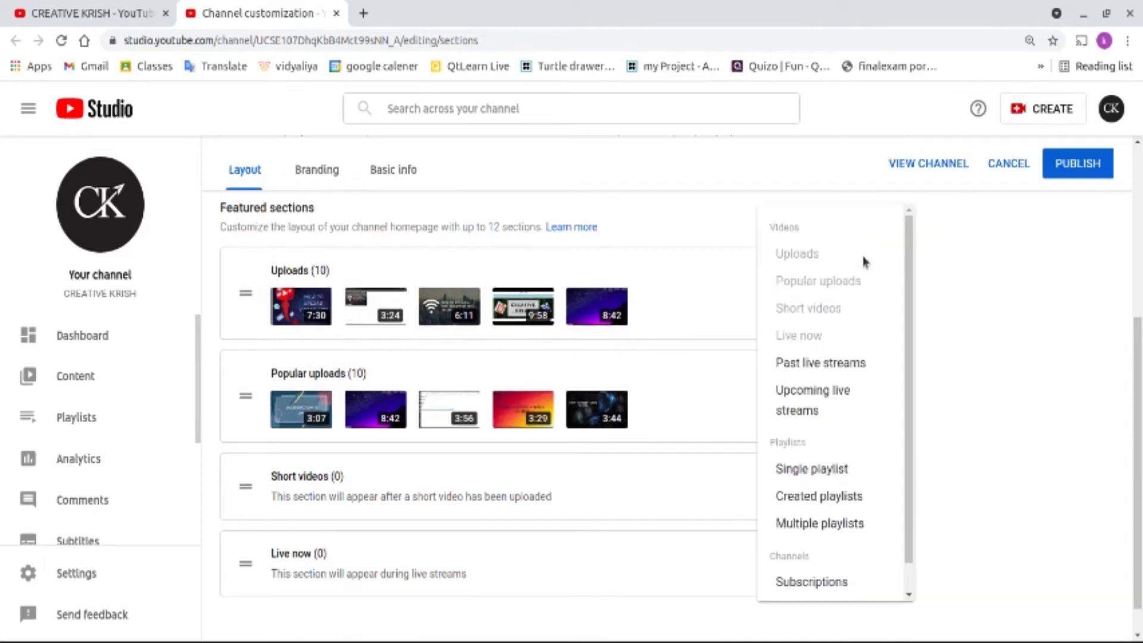
left_click(829, 366)
Add the Upcoming live streams section to the featured sections
left_click(855, 225)
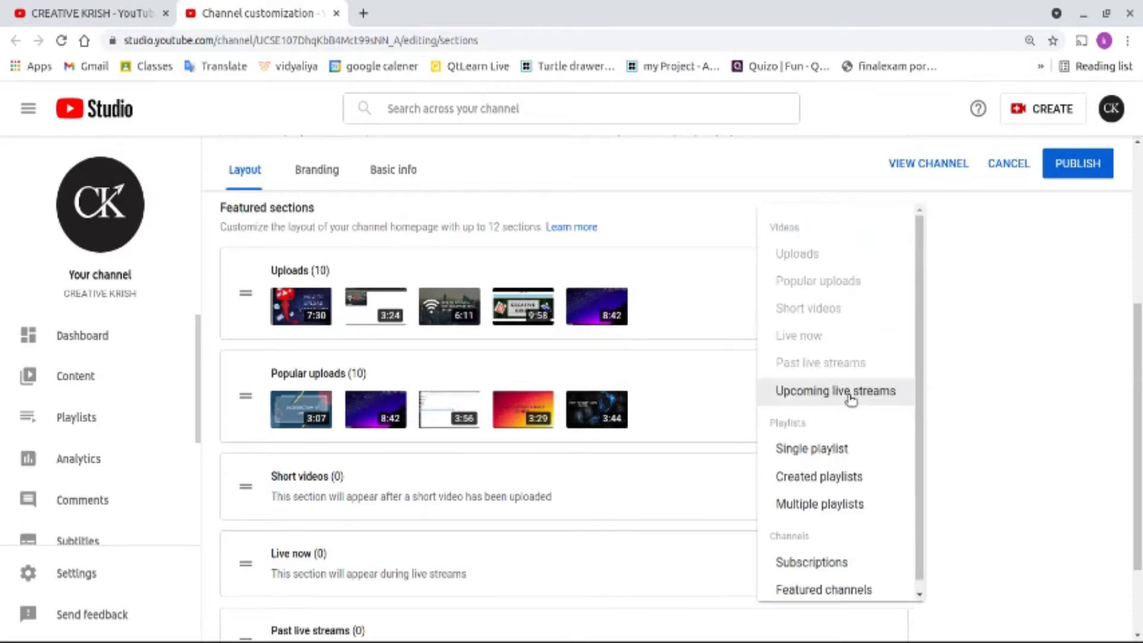
left_click(850, 395)
scroll(440, 512, "down", 3)
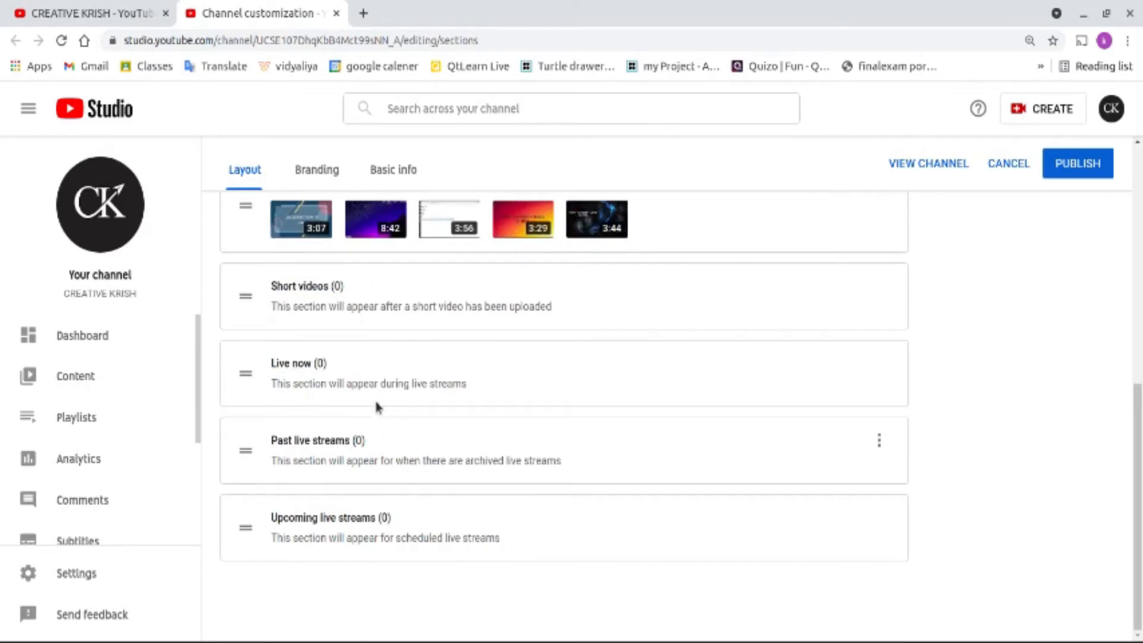
Add a Single playlist section to the featured sections using the channel's HTML Basic playlist
scroll(314, 321, "up", 3)
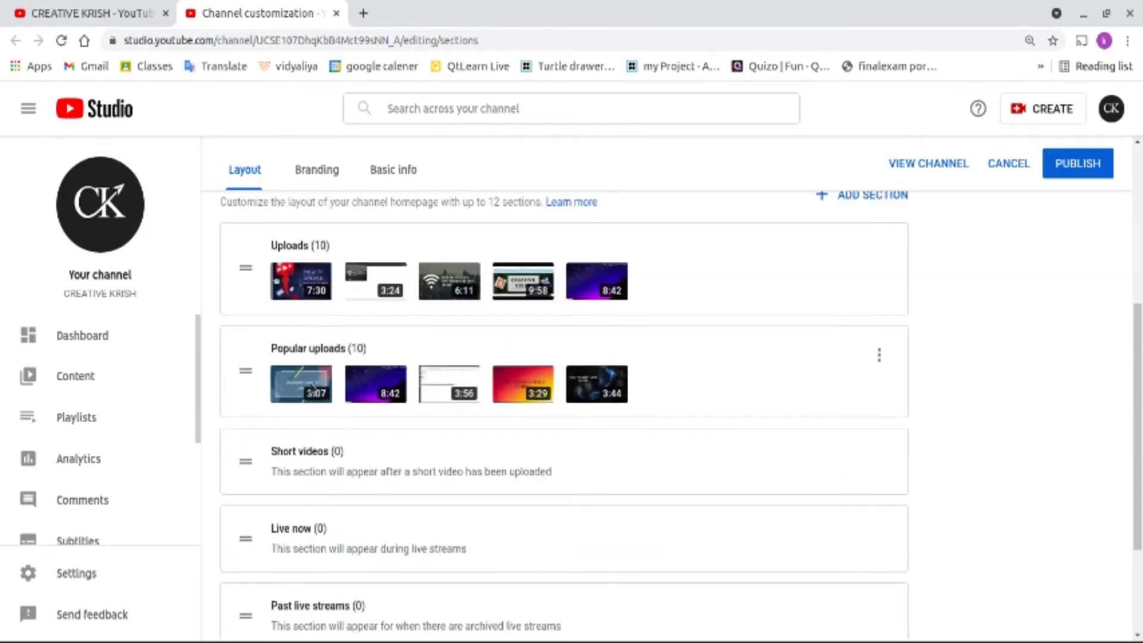
left_click(847, 194)
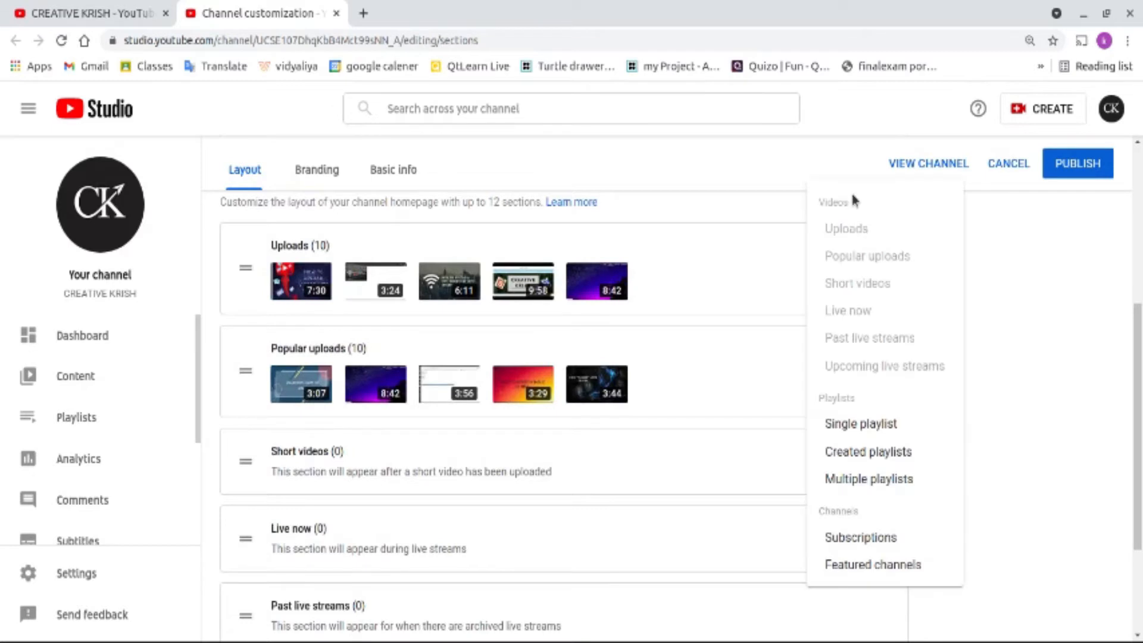
left_click(897, 427)
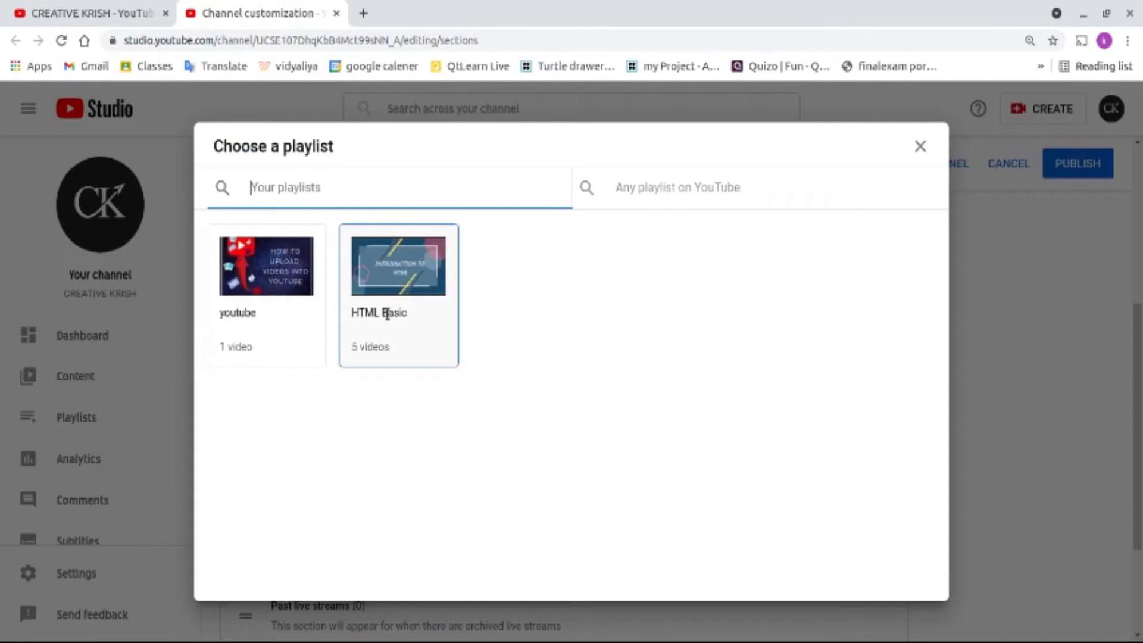
left_click(392, 345)
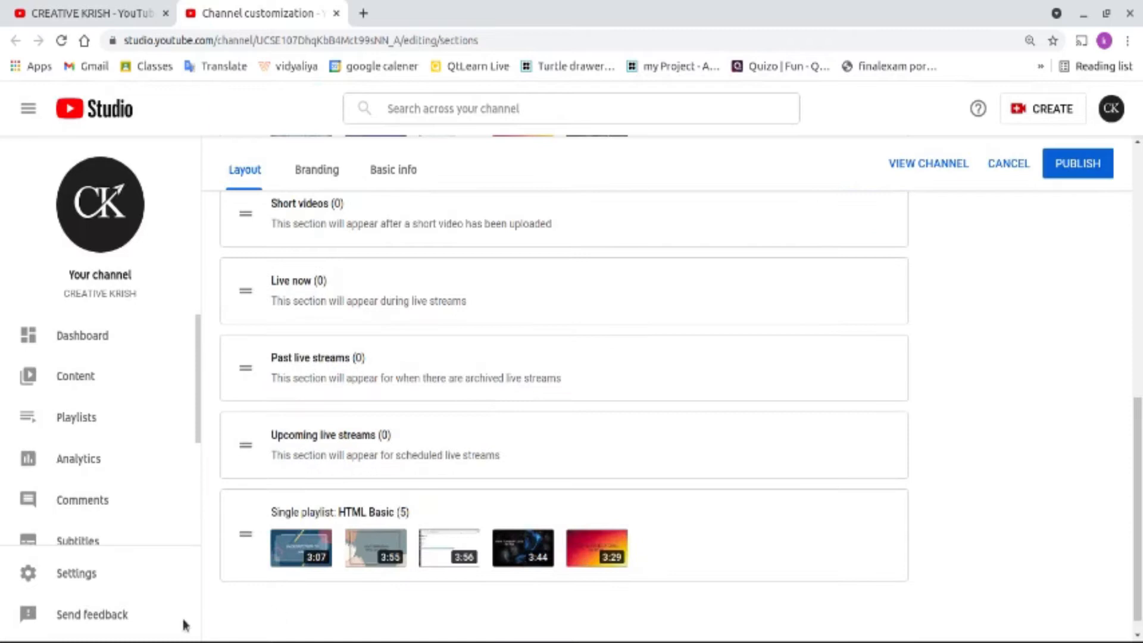
Add another Single playlist section to the featured sections using the channel's youtube playlist
scroll(706, 497, "up", 5)
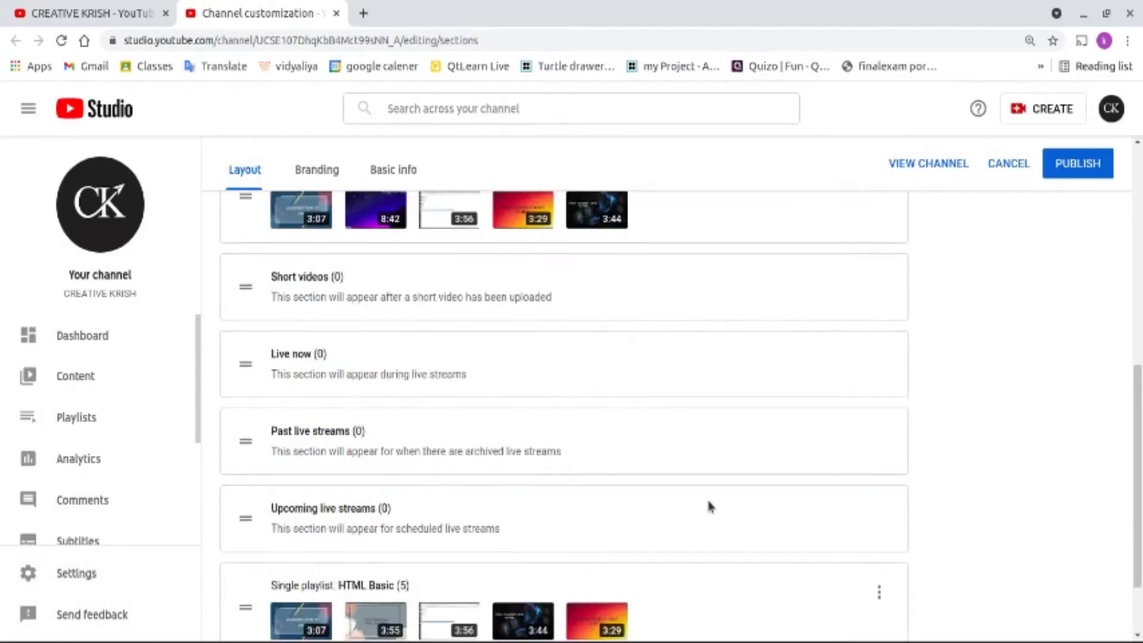
left_click(893, 200)
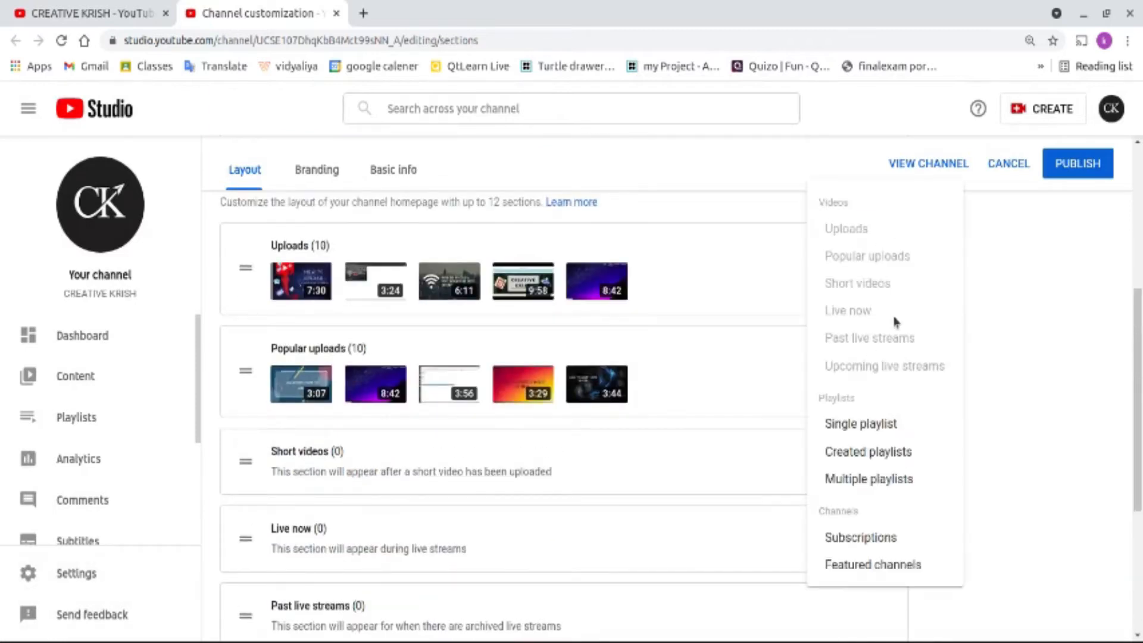
left_click(873, 425)
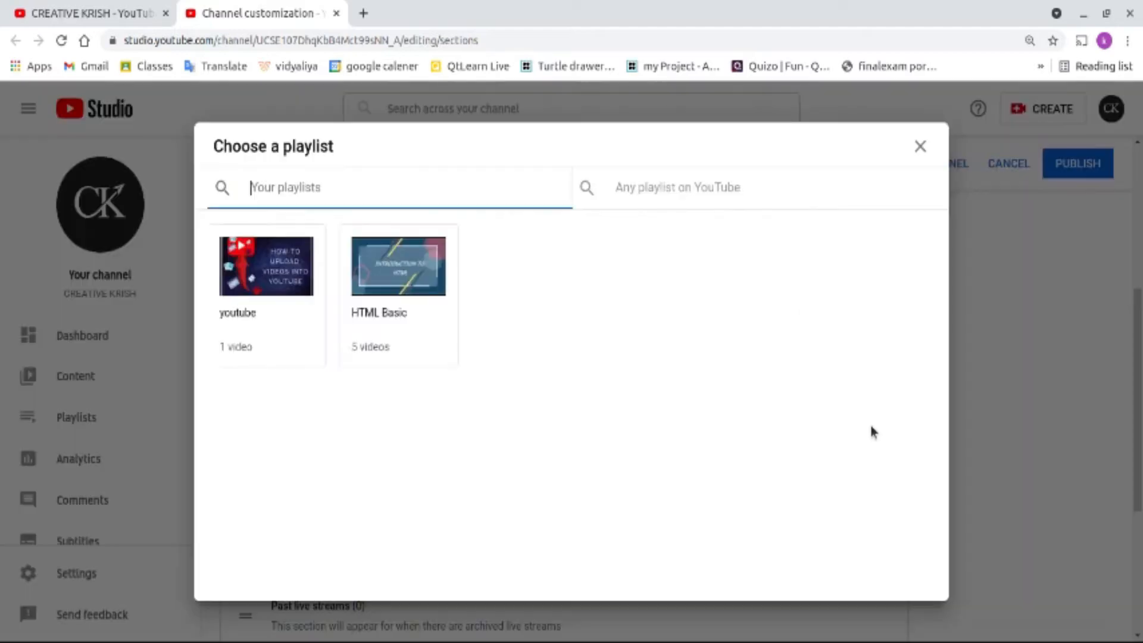
left_click(276, 298)
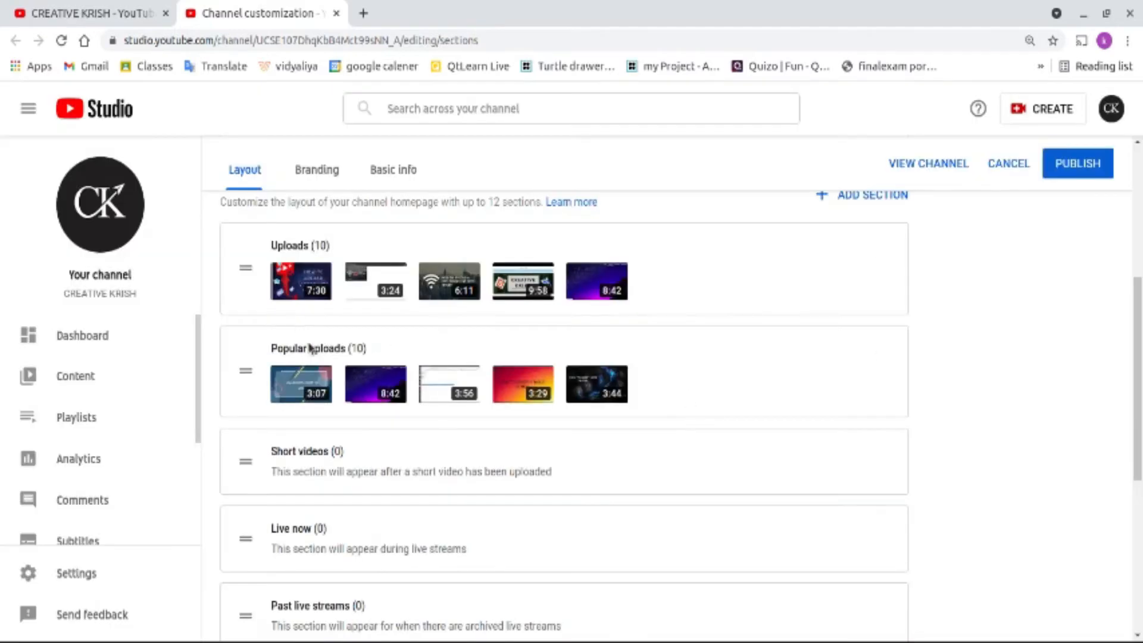
scroll(352, 562, "down", 2)
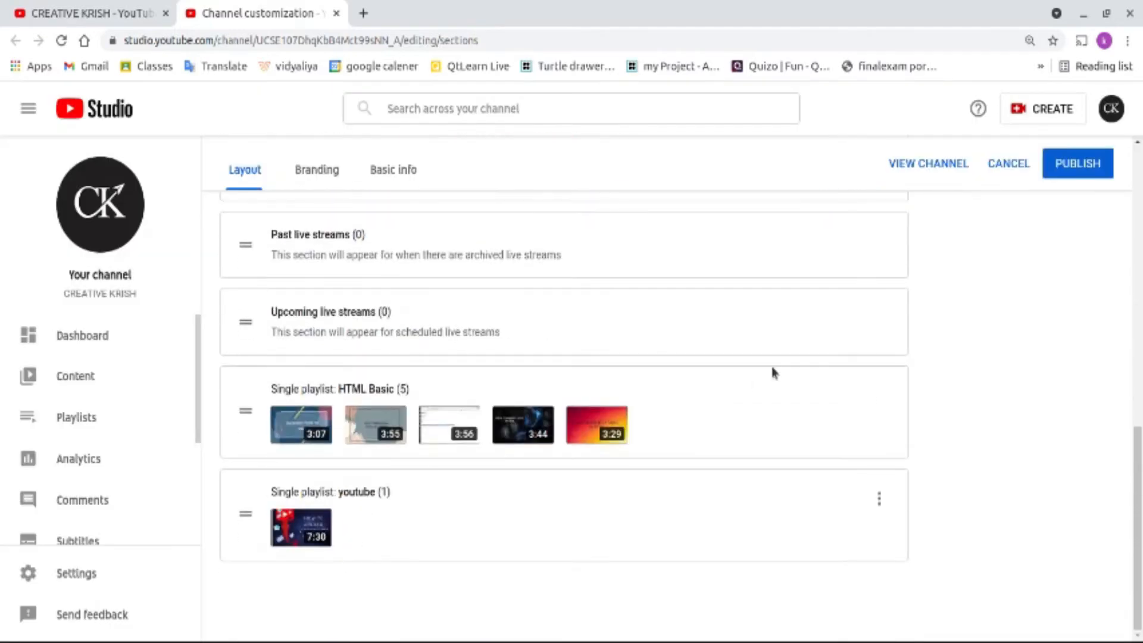
Add the Created playlists section to the channel homepage's featured sections
scroll(773, 372, "up", 5)
scroll(840, 261, "up", 4)
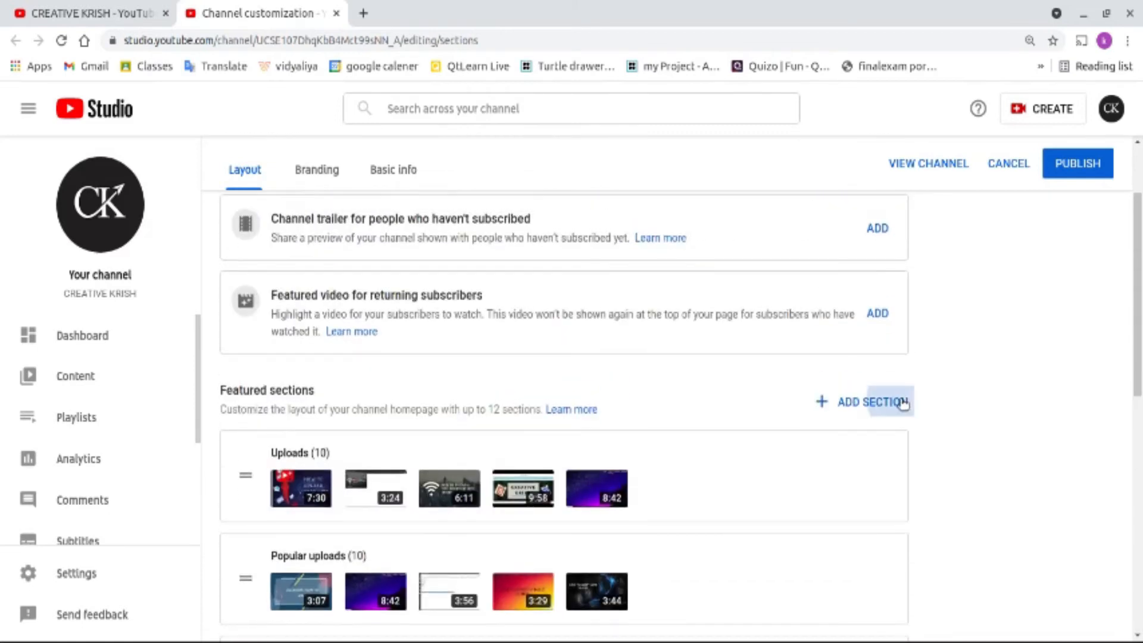
left_click(903, 404)
scroll(868, 339, "down", 3)
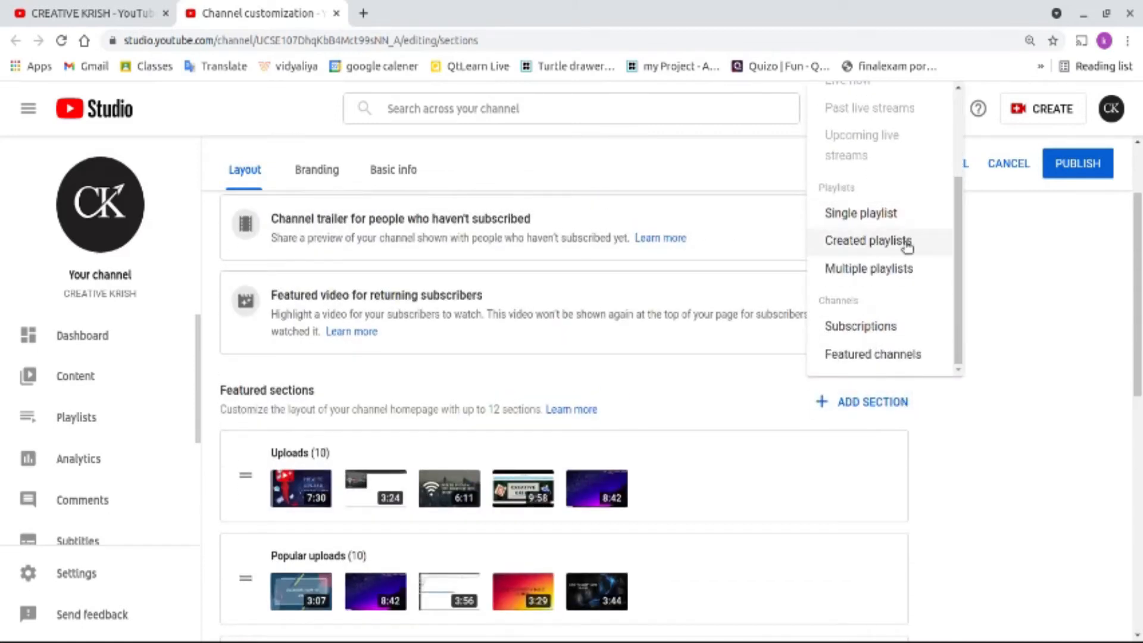
left_click(907, 244)
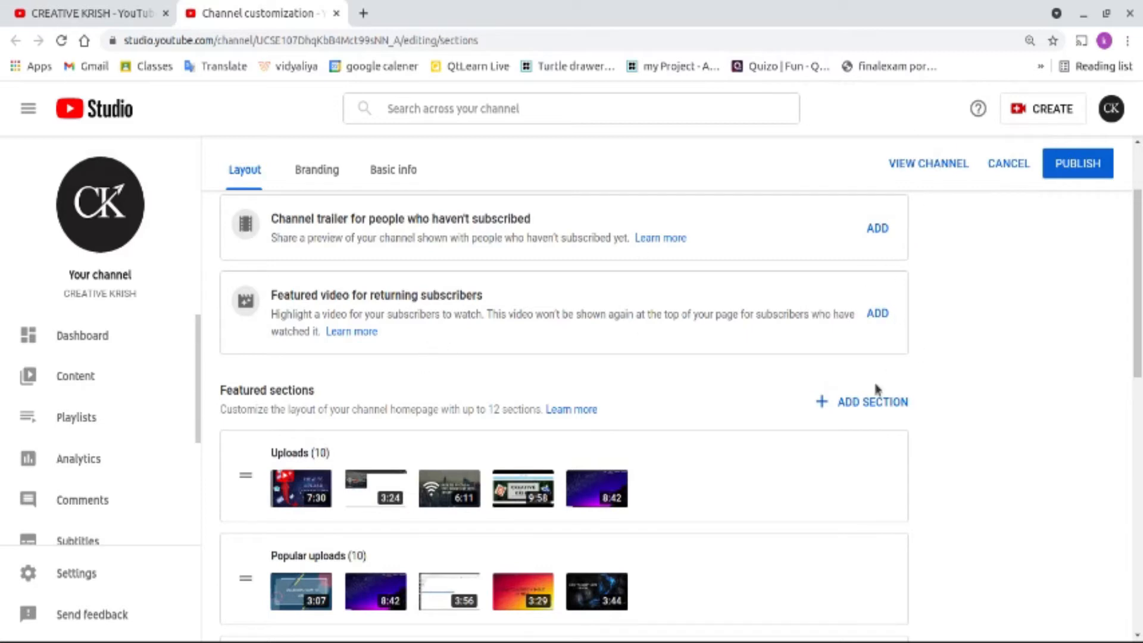
left_click(886, 411)
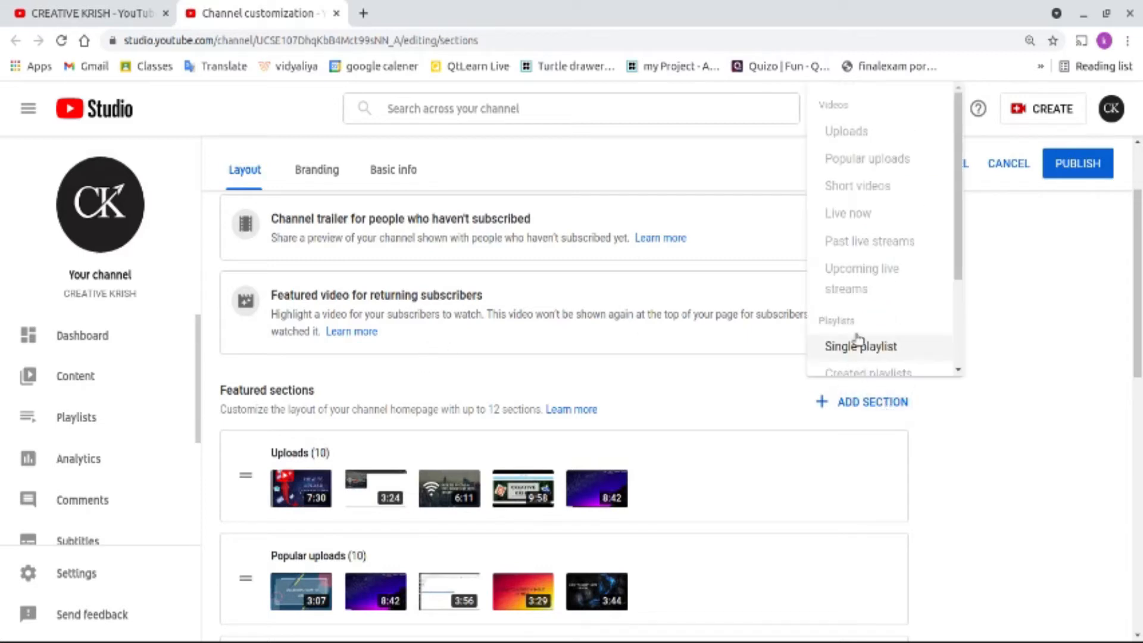
scroll(858, 341, "down", 3)
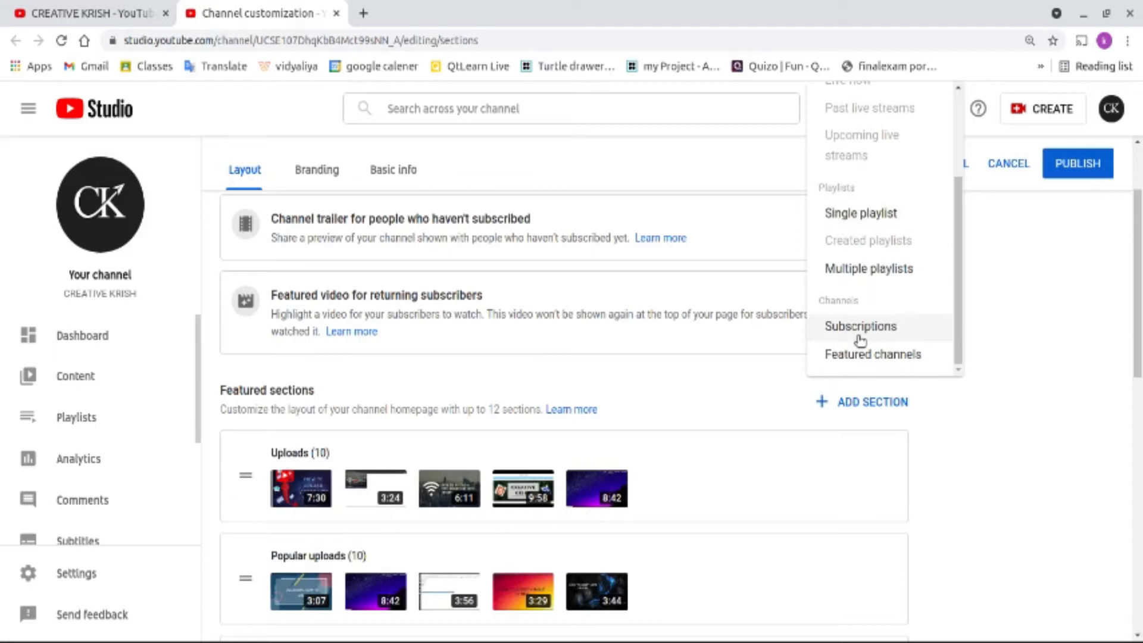
left_click(1004, 311)
Add the Subscriptions section to the channel homepage's featured sections
scroll(1004, 311, "down", 10)
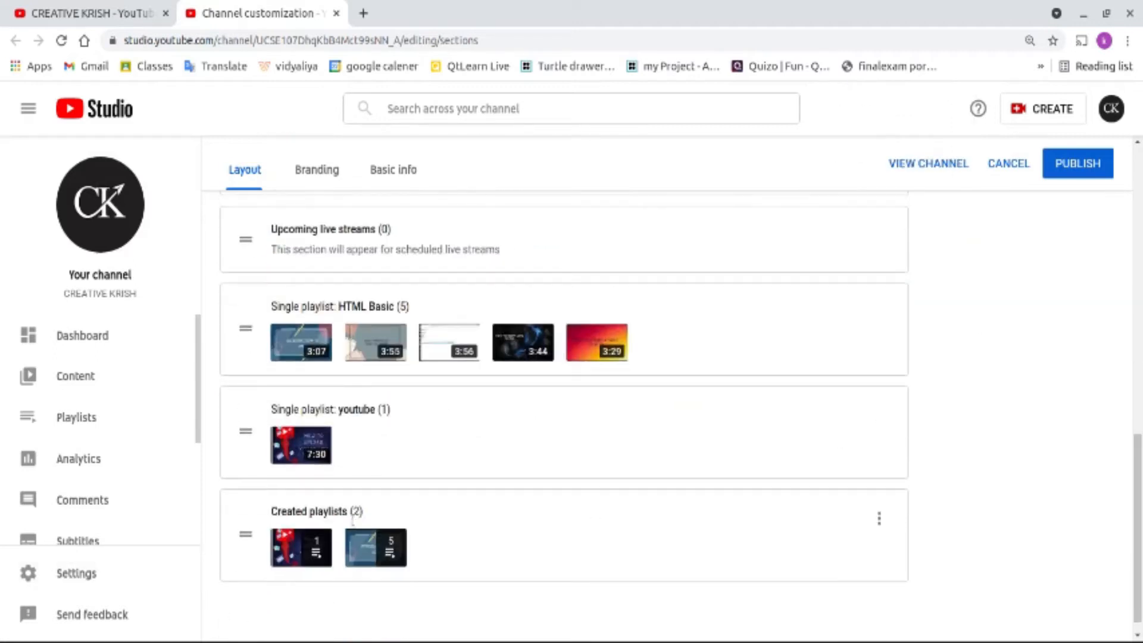
scroll(771, 284, "up", 10)
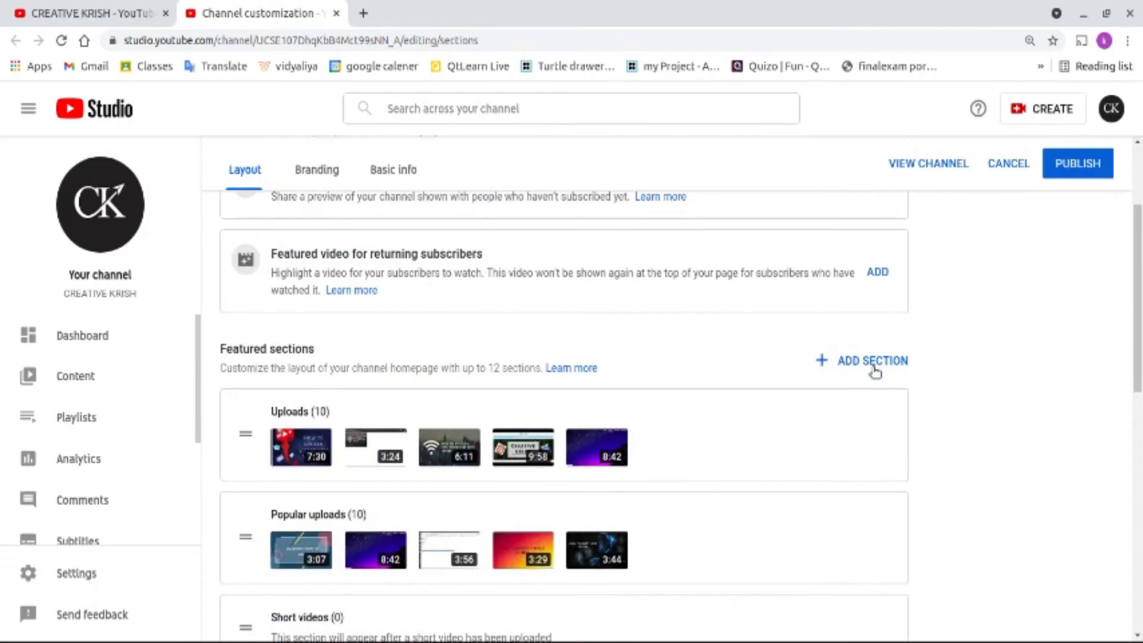
left_click(872, 365)
scroll(872, 393, "down", 3)
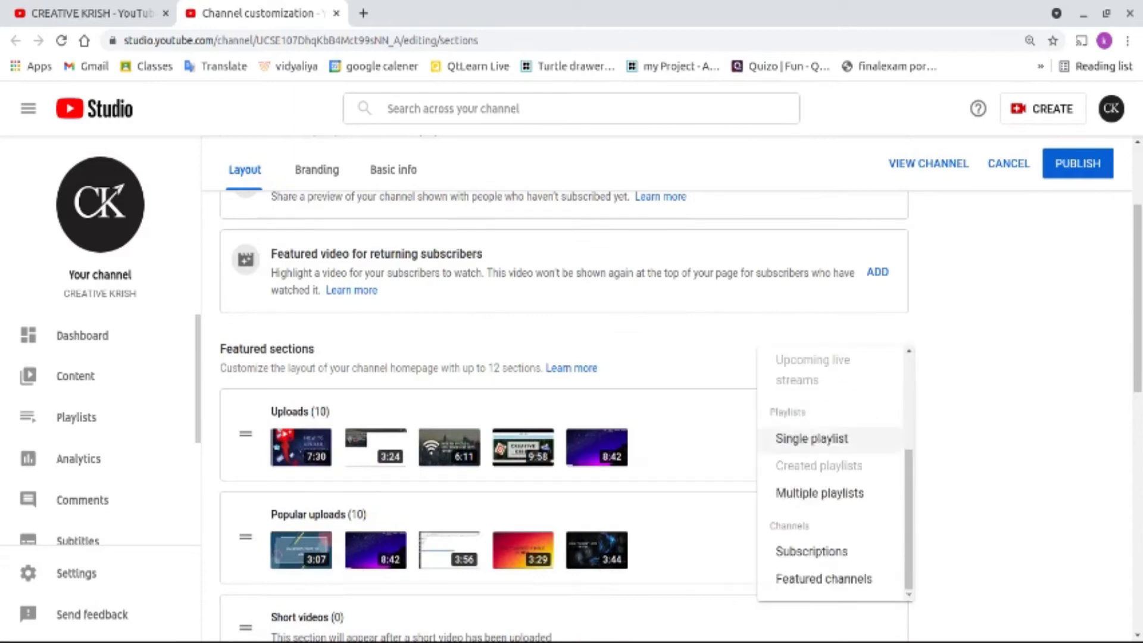
left_click(813, 552)
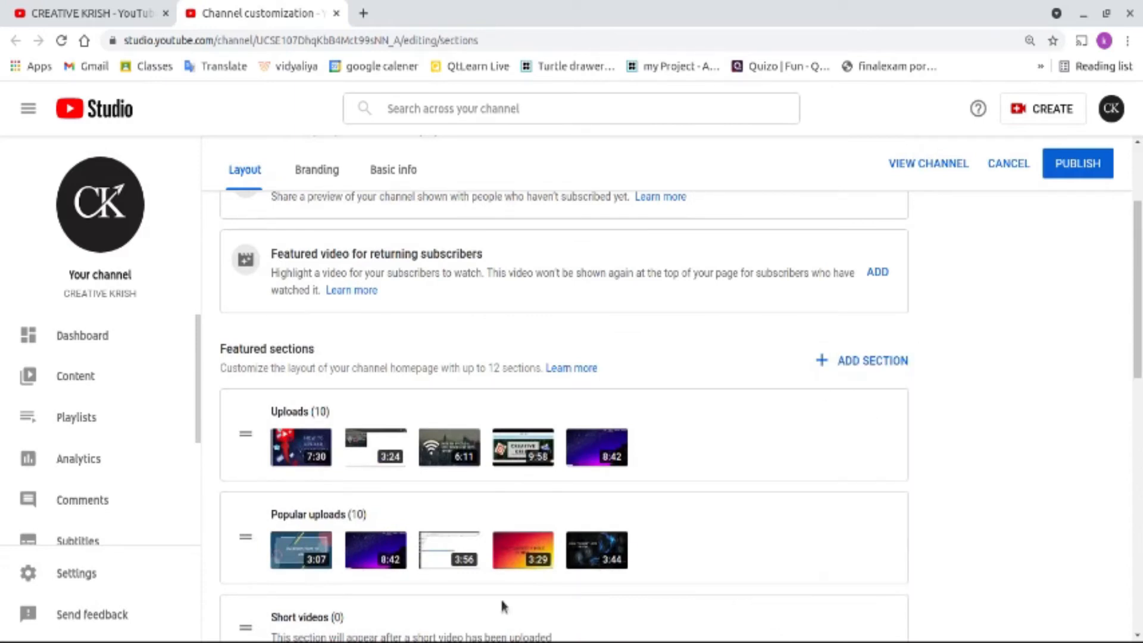
scroll(502, 606, "down", 10)
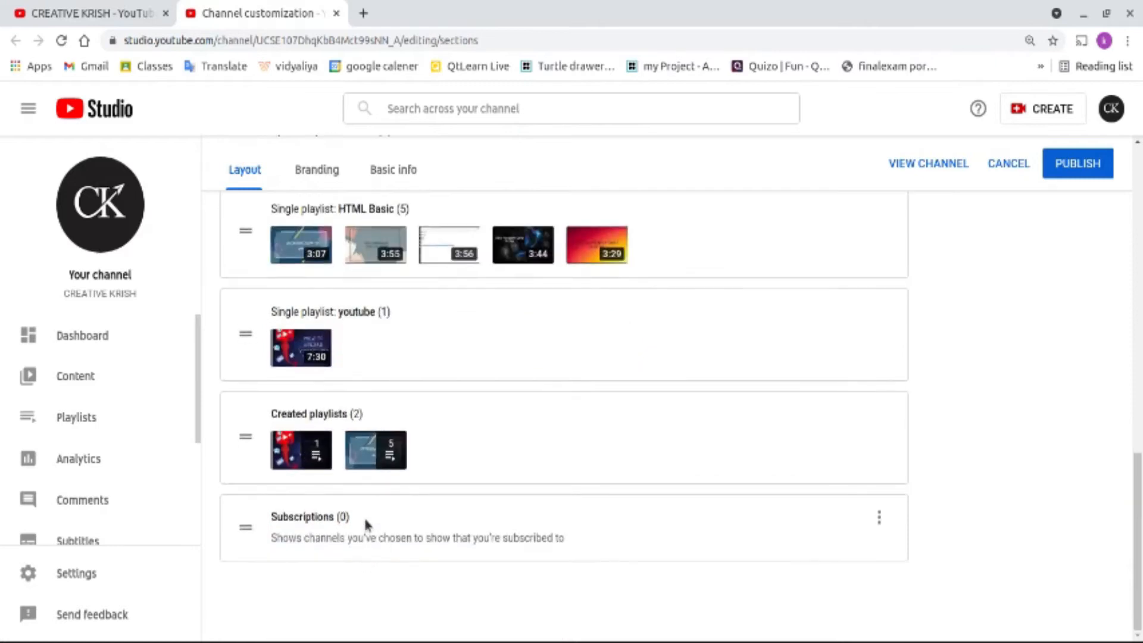
Try to add a Featured channels section to the homepage's featured sections
scroll(366, 523, "up", 5)
scroll(775, 327, "up", 5)
left_click(879, 239)
scroll(871, 382, "down", 1)
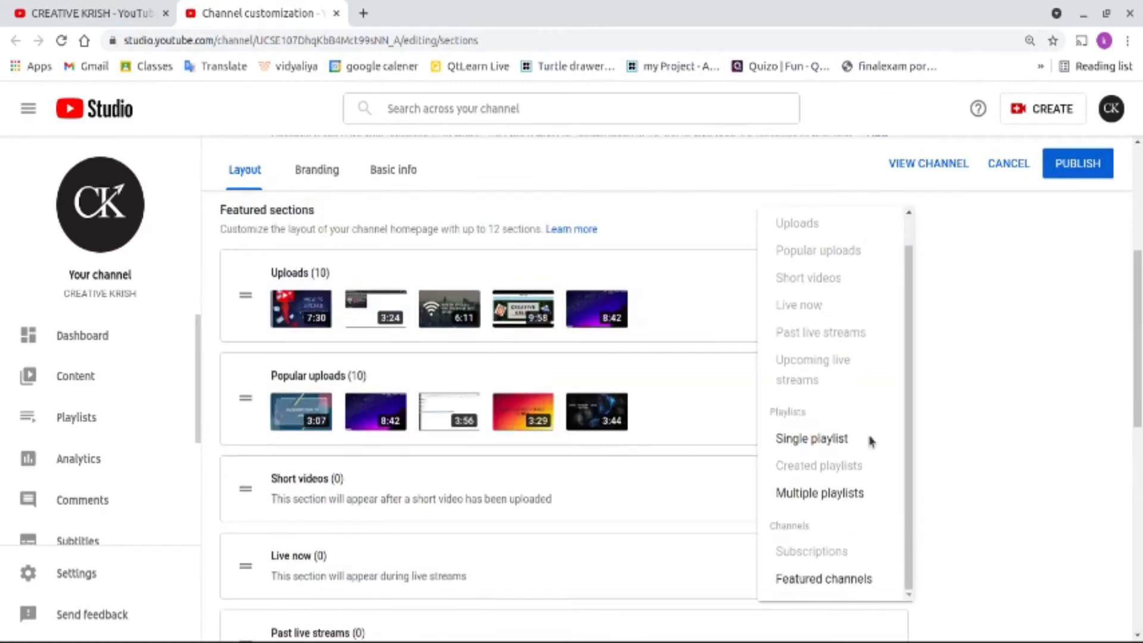
left_click(867, 580)
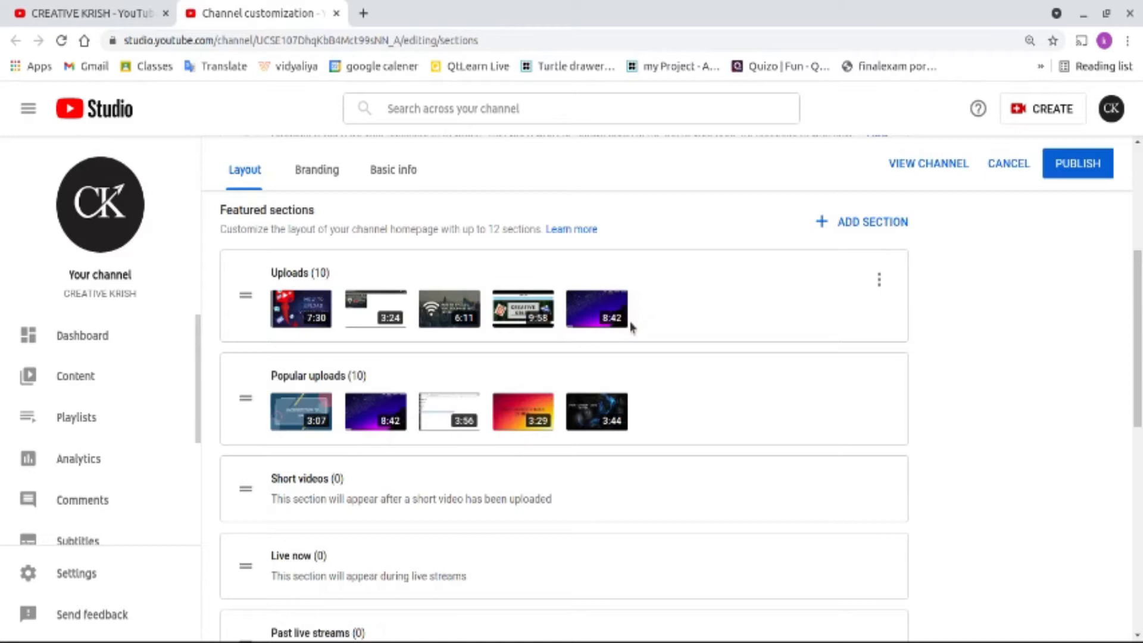
scroll(595, 346, "down", 5)
scroll(347, 623, "down", 4)
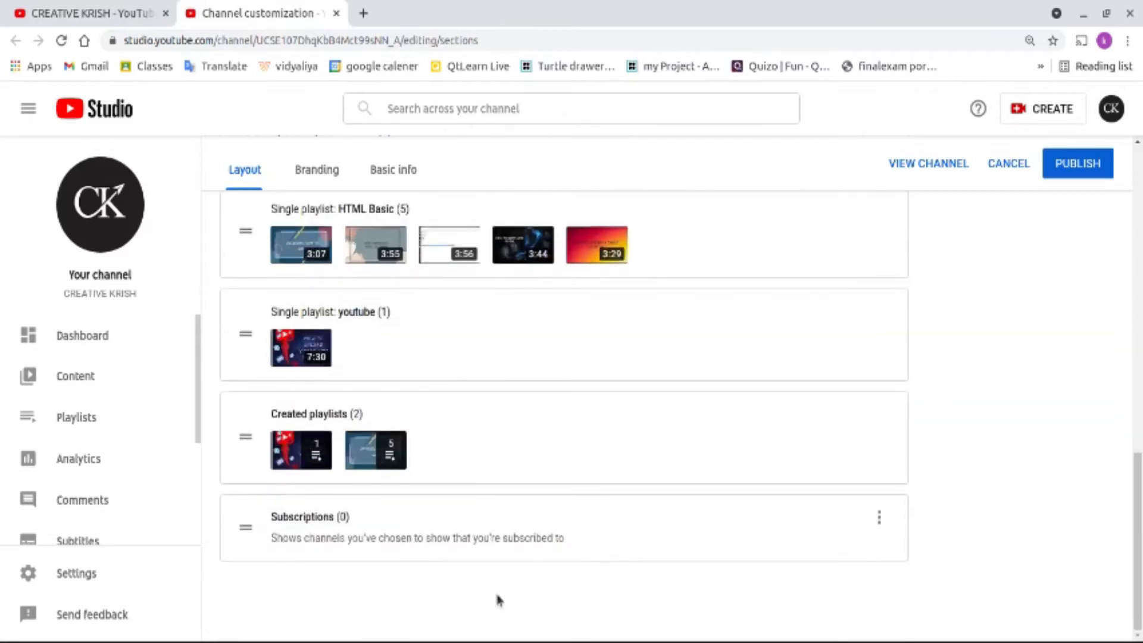
Set the HTML Basics video as the channel trailer for people who haven't subscribed
scroll(755, 286, "up", 12)
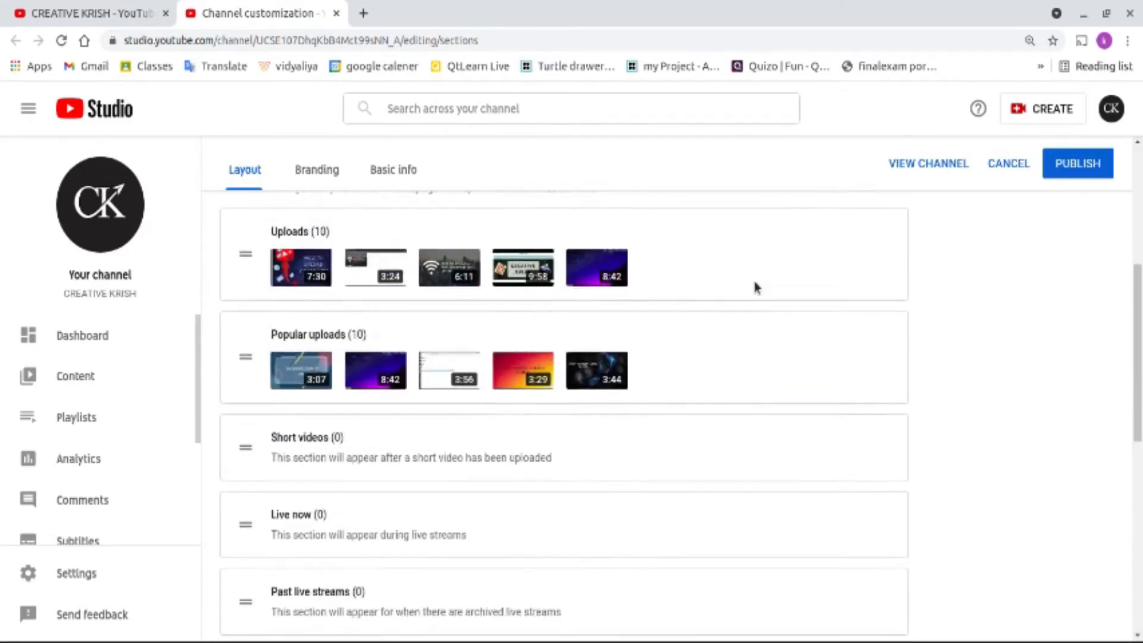
scroll(708, 309, "up", 1)
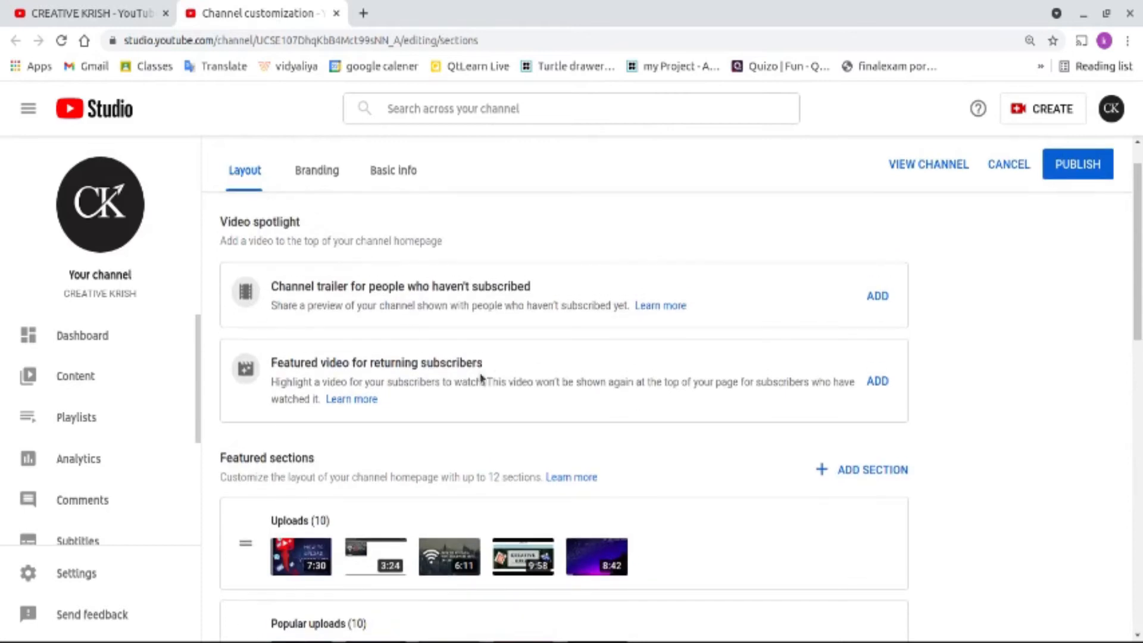
left_click(878, 298)
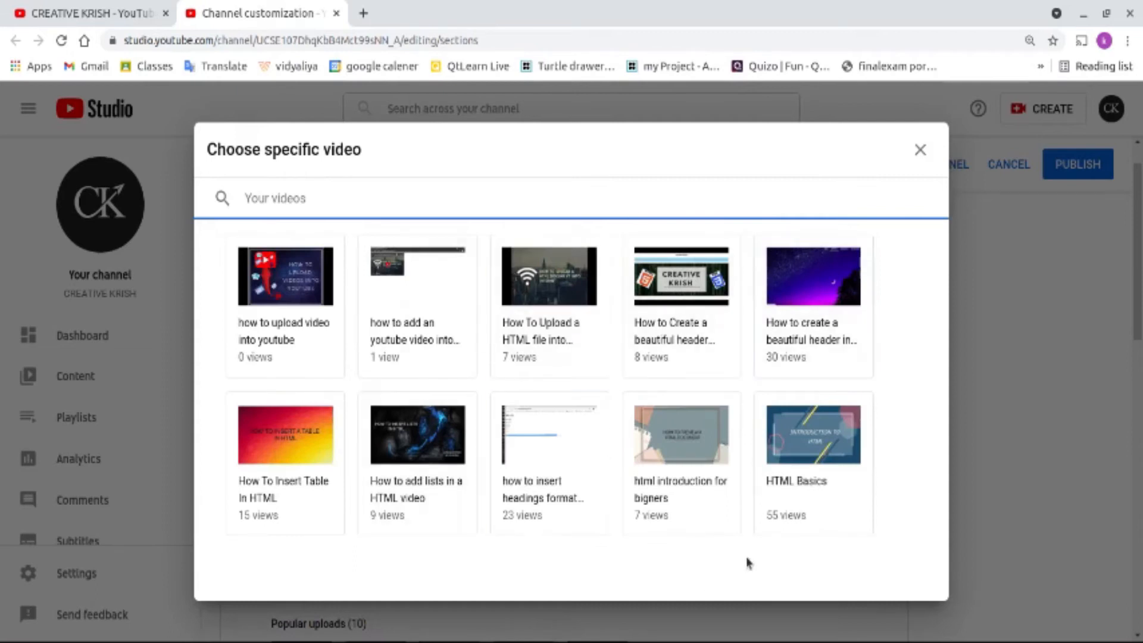
left_click(832, 480)
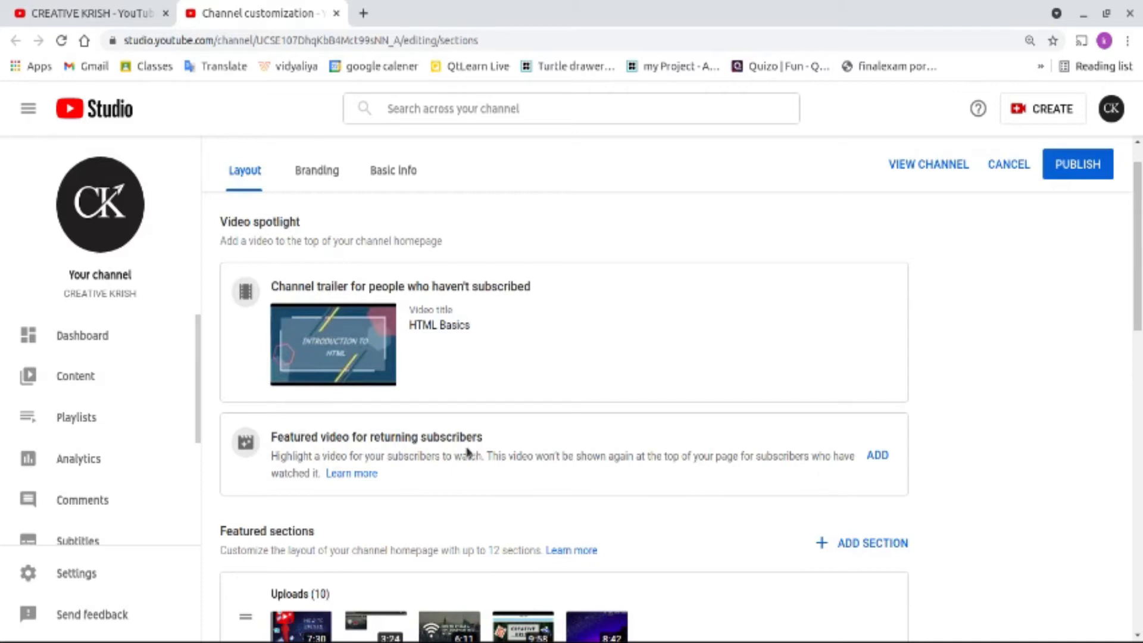
Set the HTML Basics video as the featured video for returning subscribers and publish the layout changes
left_click(879, 457)
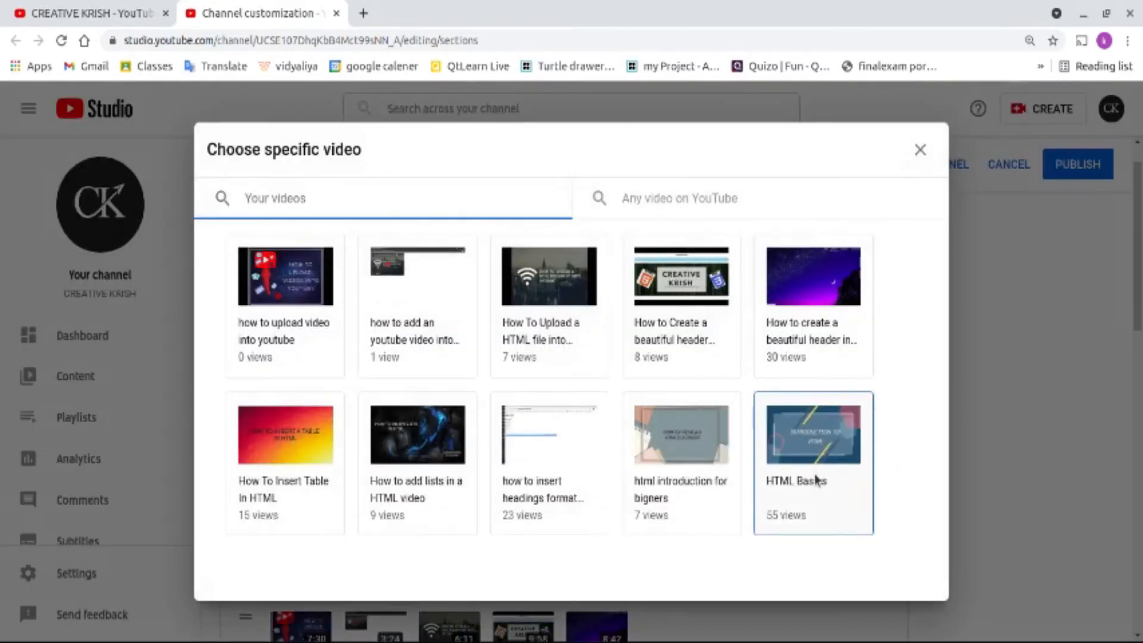
left_click(816, 479)
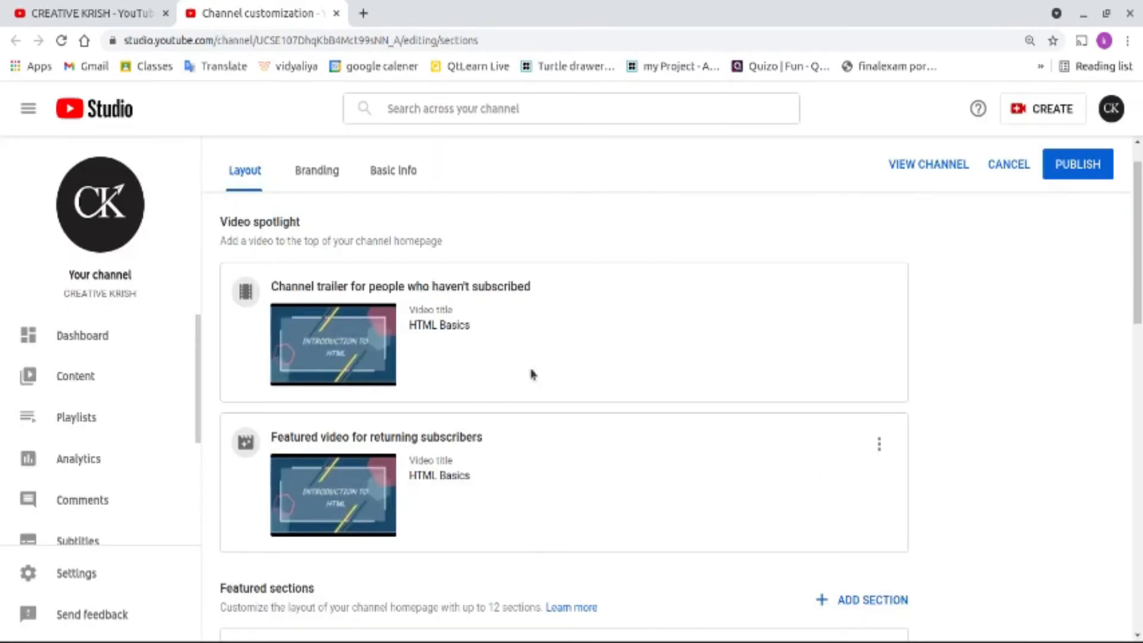
left_click(1097, 172)
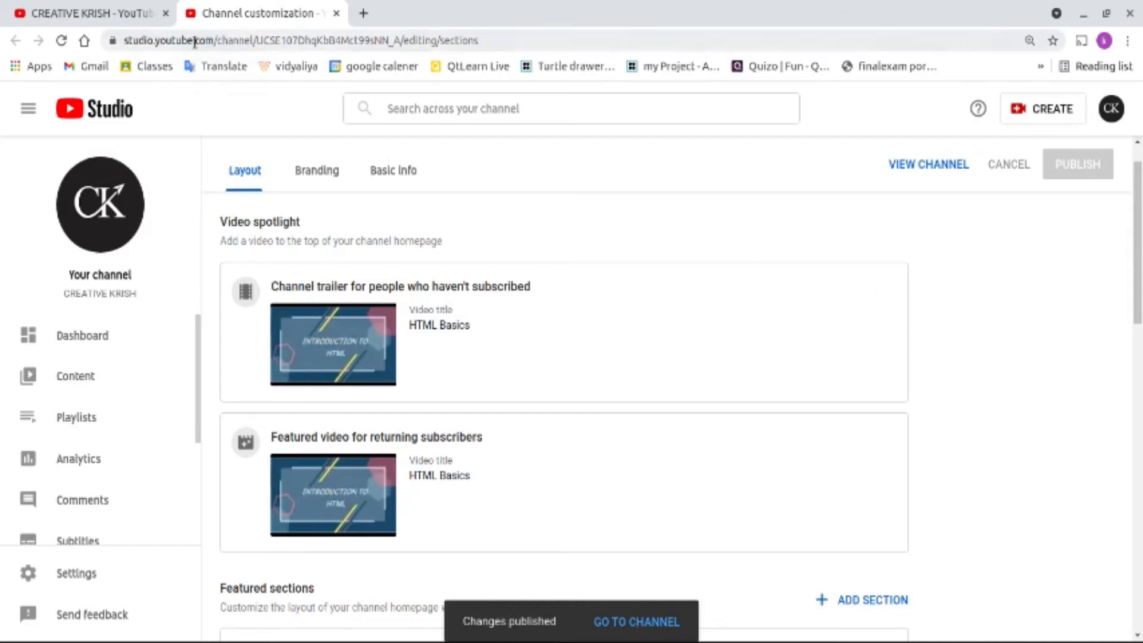
Reload the public channel page and review its spotlight video, uploads, popular uploads and playlist sections
left_click(127, 10)
key("ctrl+r")
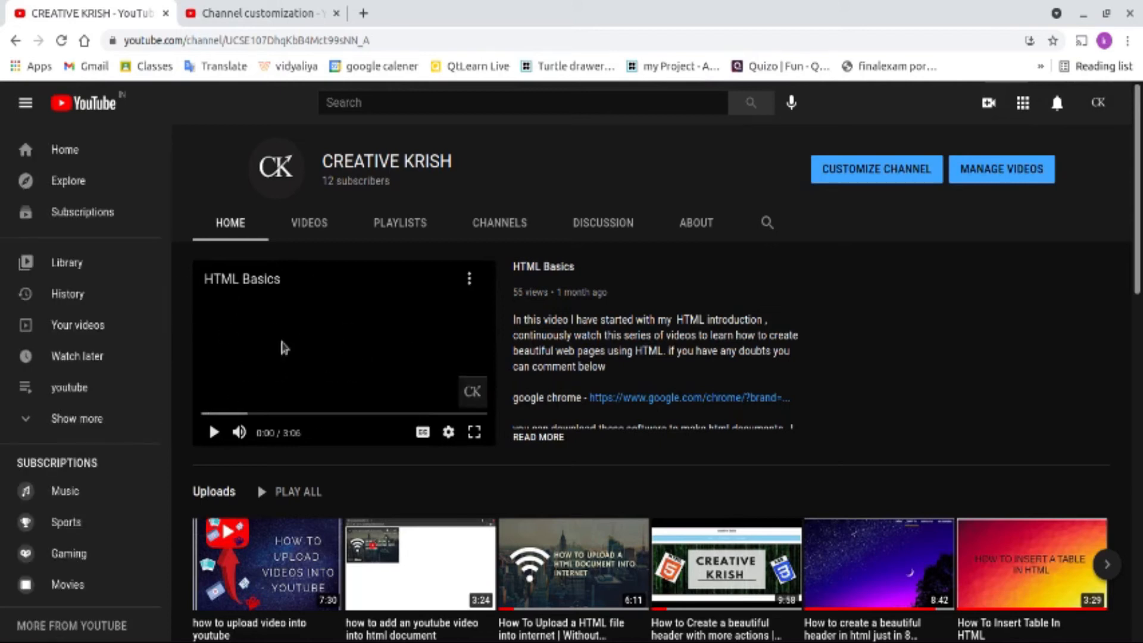
scroll(536, 334, "down", 2)
scroll(539, 334, "up", 2)
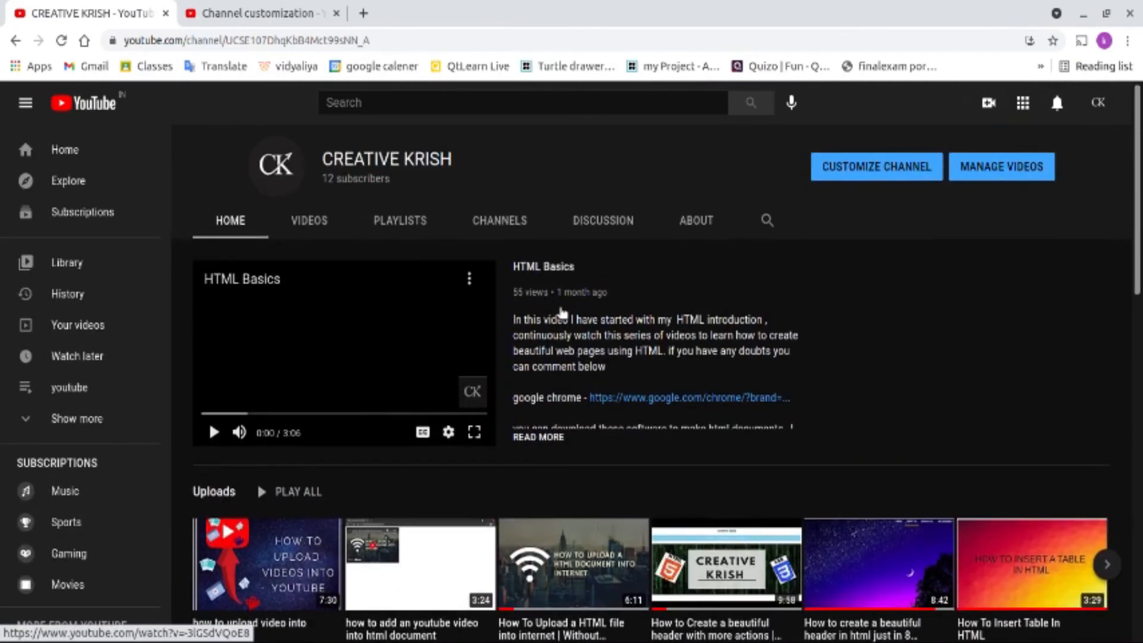
scroll(619, 338, "down", 2)
scroll(619, 339, "down", 1)
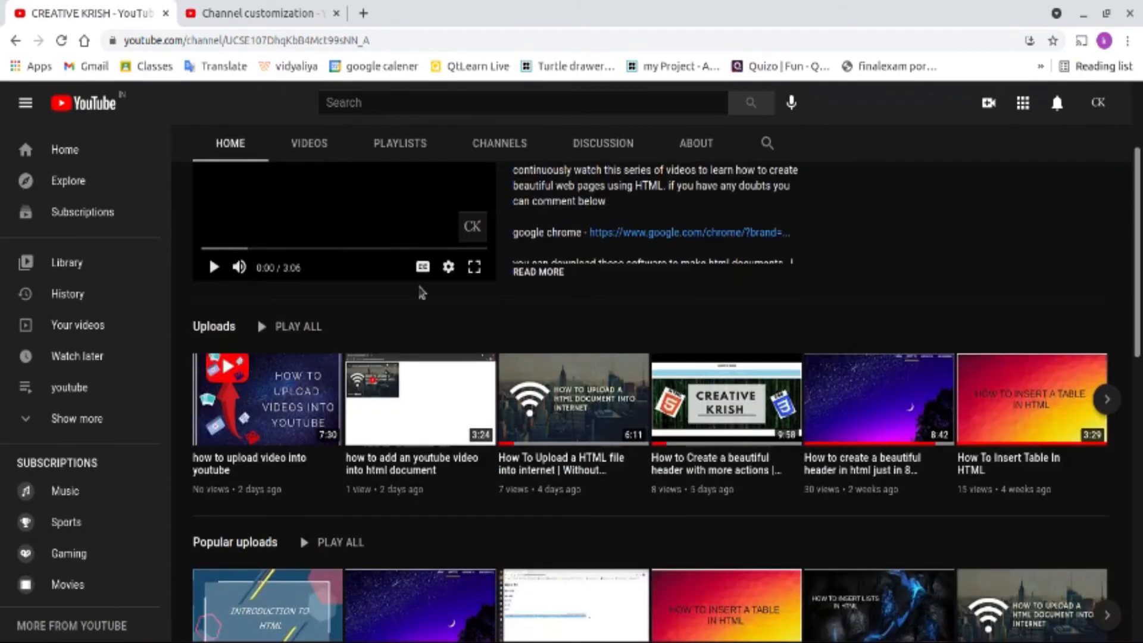
scroll(213, 334, "down", 4)
scroll(212, 341, "down", 1)
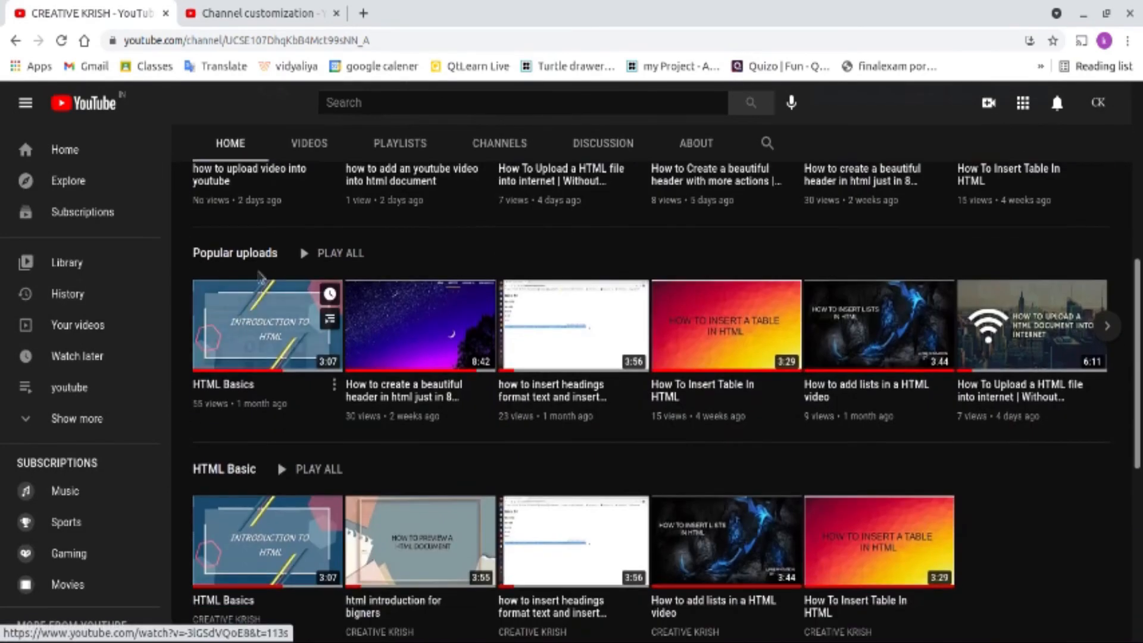
scroll(354, 454, "down", 5)
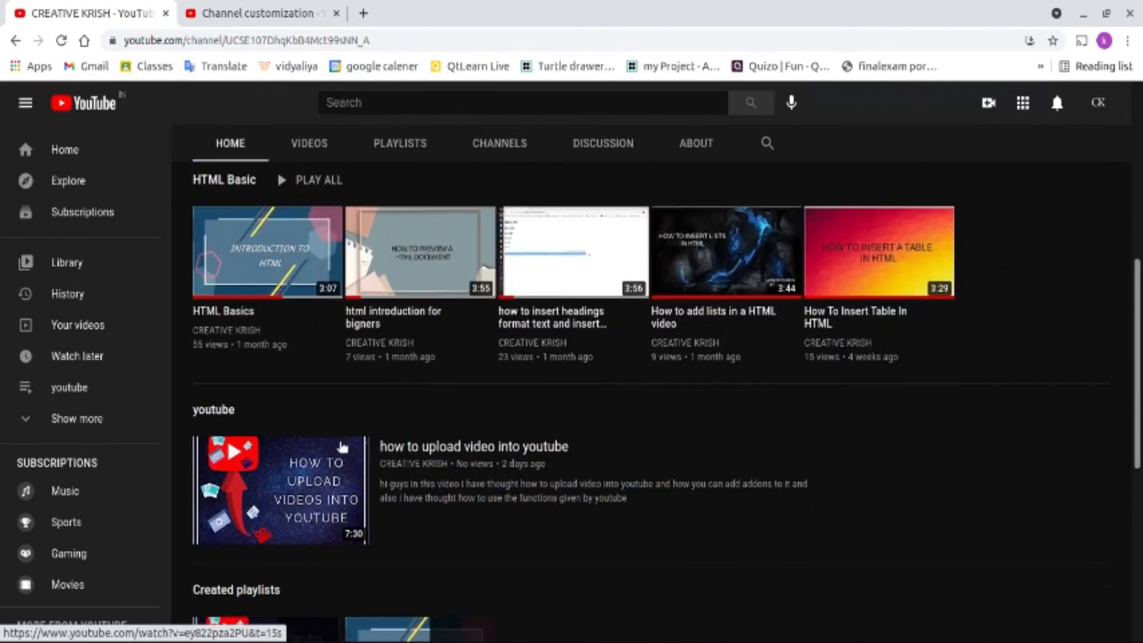
scroll(250, 358, "up", 2)
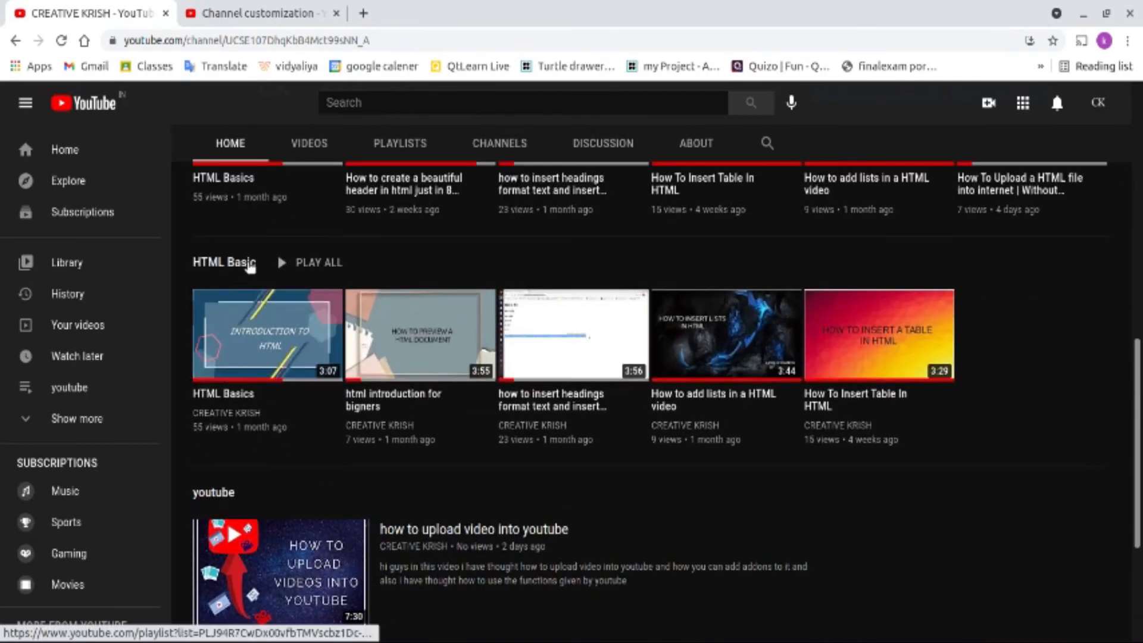
scroll(698, 343, "down", 3)
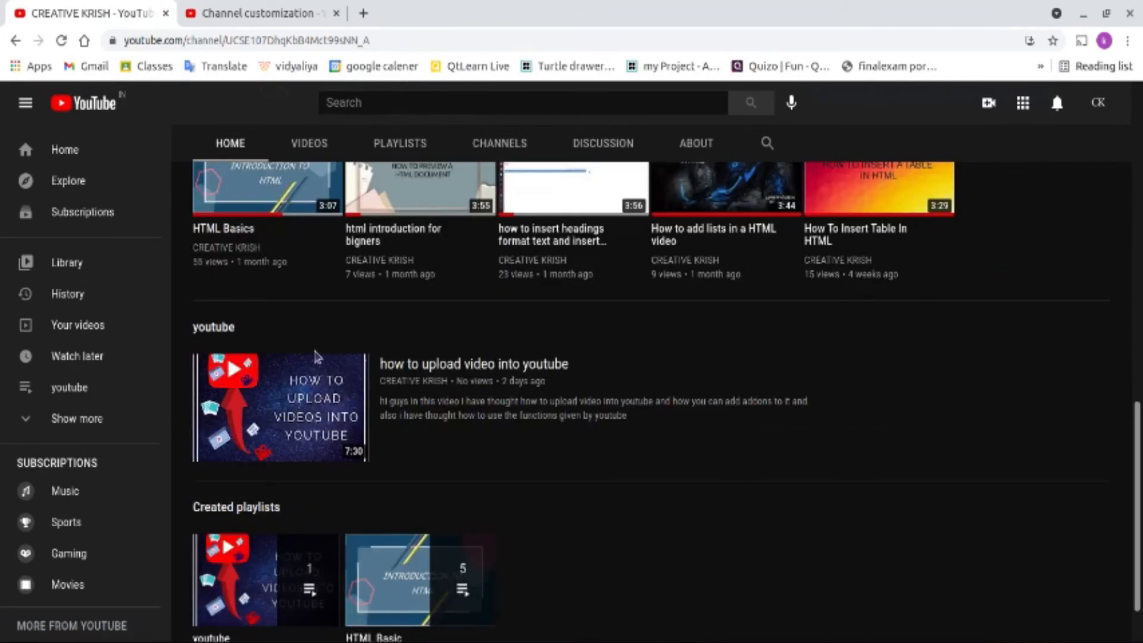
scroll(403, 409, "down", 3)
scroll(284, 438, "up", 1)
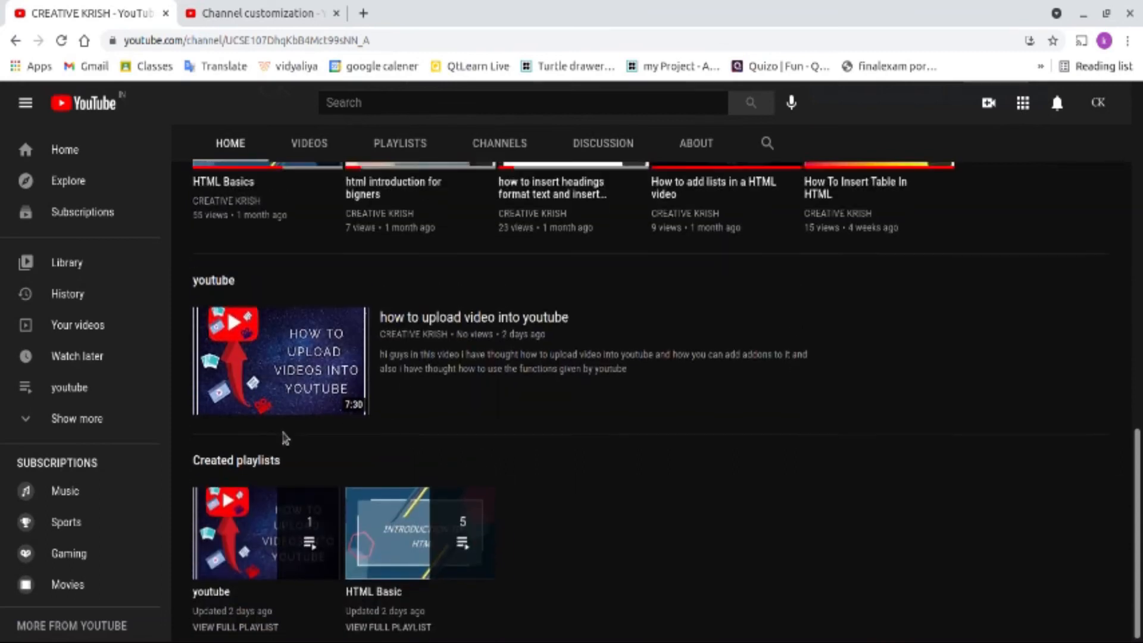
scroll(285, 438, "up", 10)
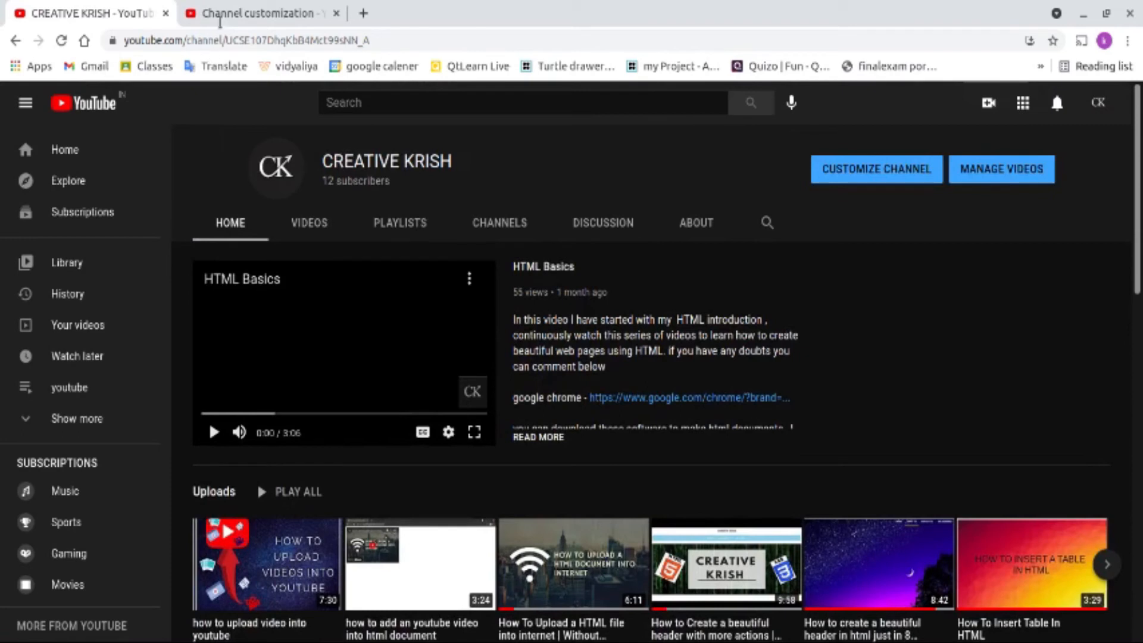
Return to channel customization and examine the branding settings for the profile picture, banner image and video watermark
left_click(223, 14)
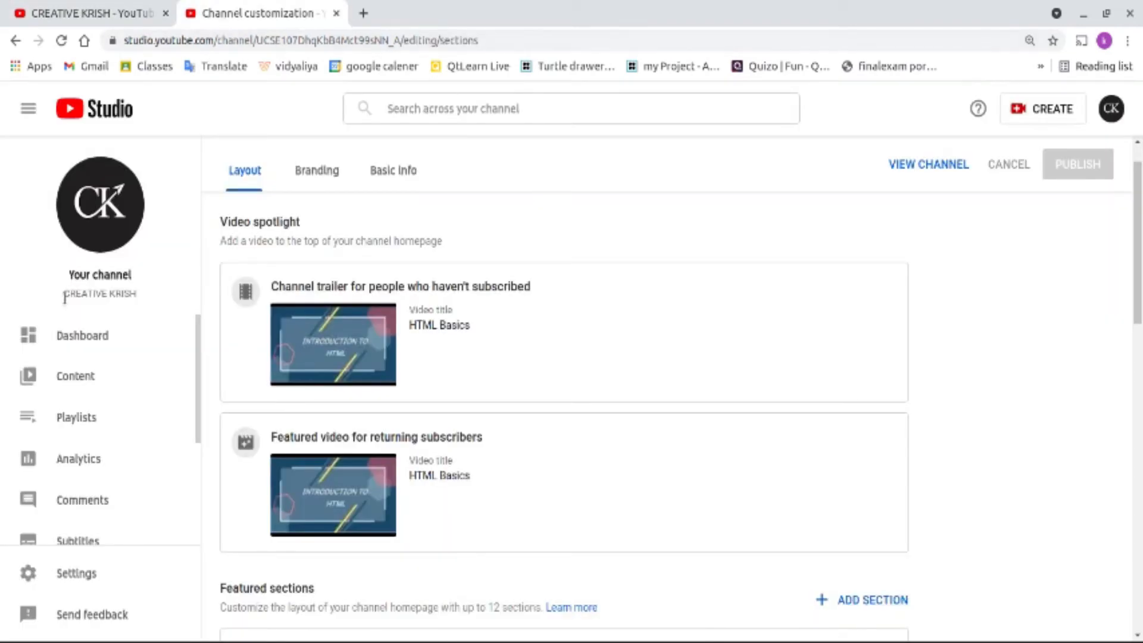
left_click(323, 177)
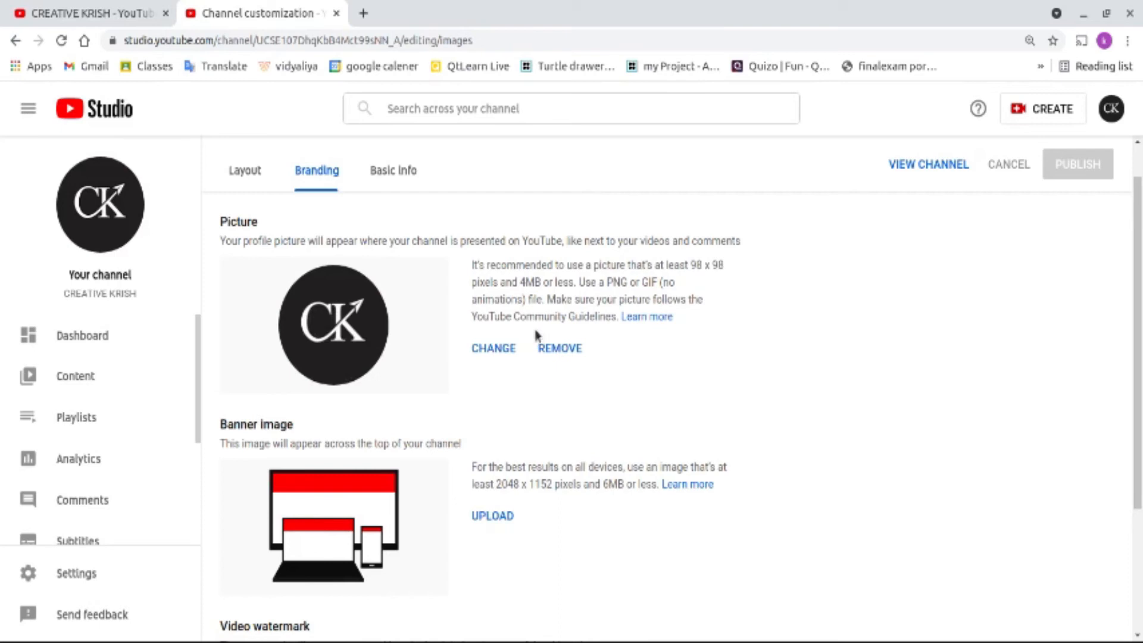
scroll(586, 357, "down", 2)
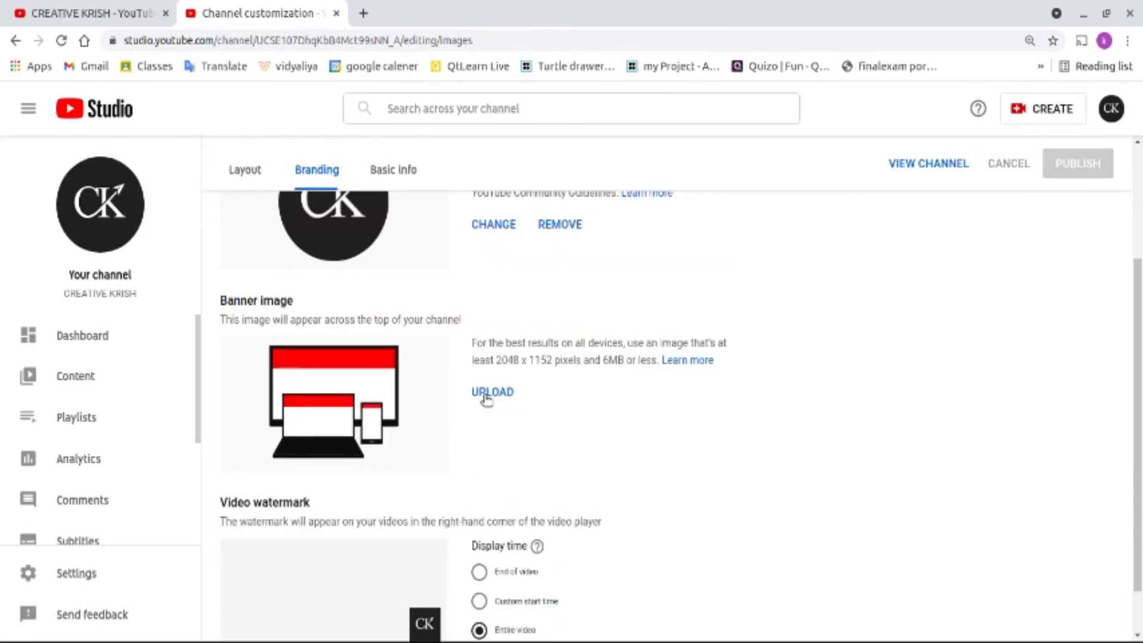
left_click_drag(499, 359, 557, 374)
left_click(554, 364)
scroll(582, 380, "down", 2)
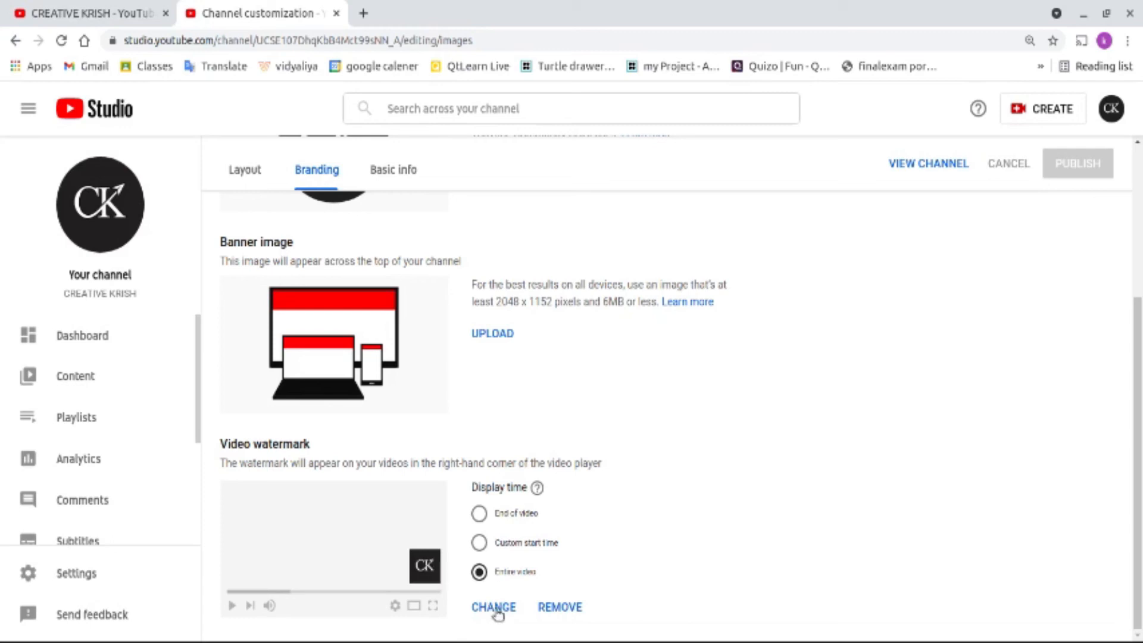
scroll(467, 448, "up", 3)
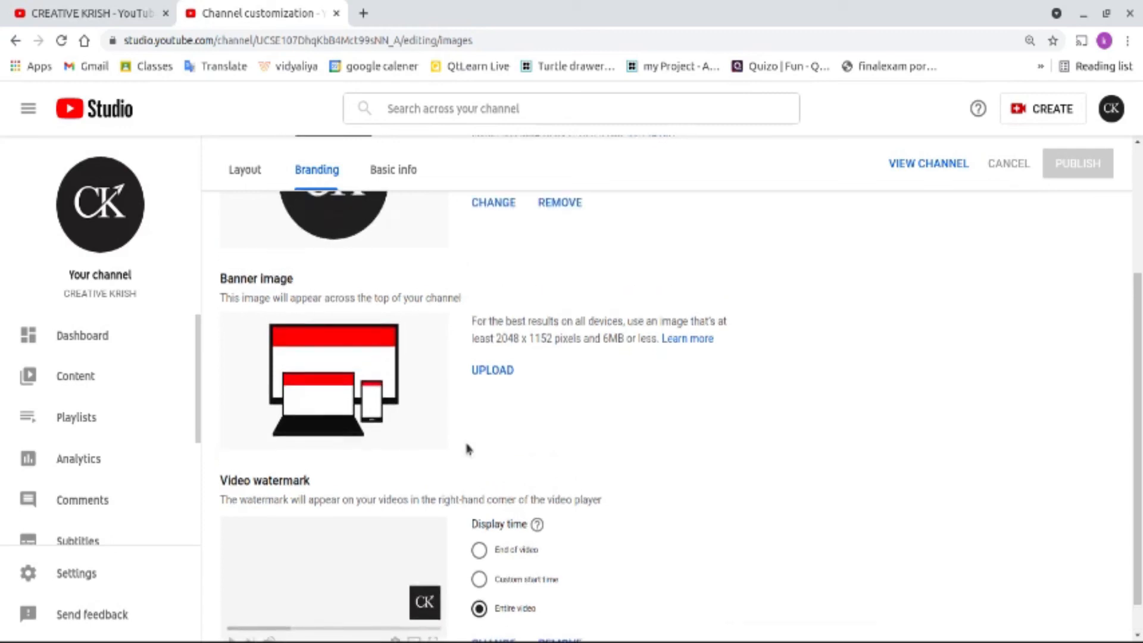
scroll(467, 449, "down", 3)
scroll(467, 449, "up", 4)
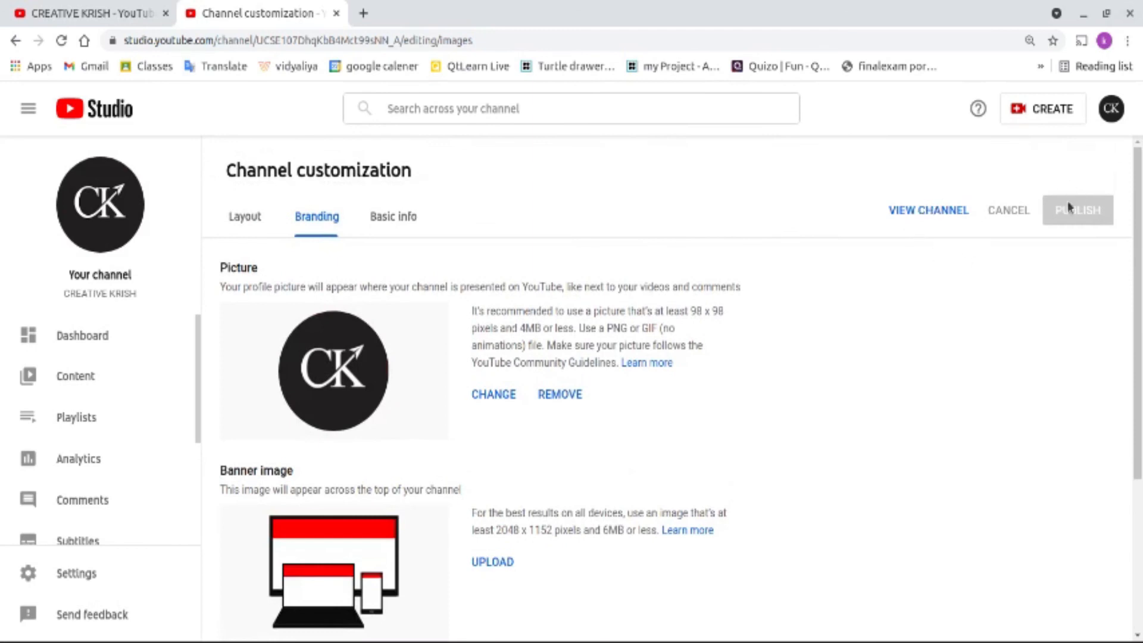
Review the channel's basic info, including description, URL, links and contact info, and return to the layout settings
left_click(404, 214)
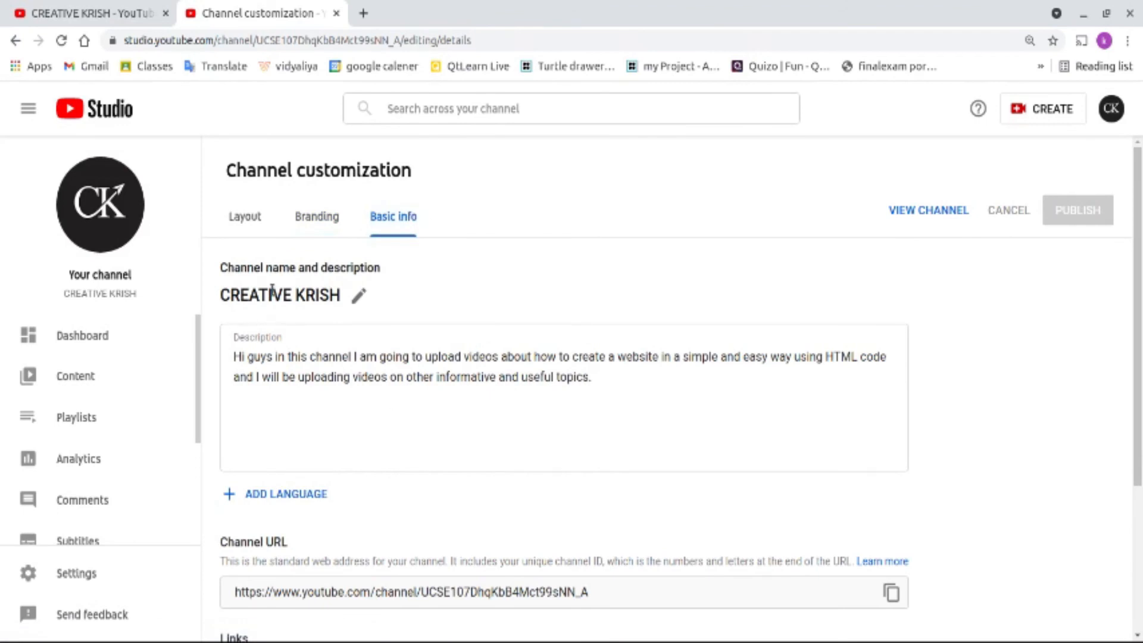
scroll(301, 387, "down", 3)
scroll(286, 540, "down", 1)
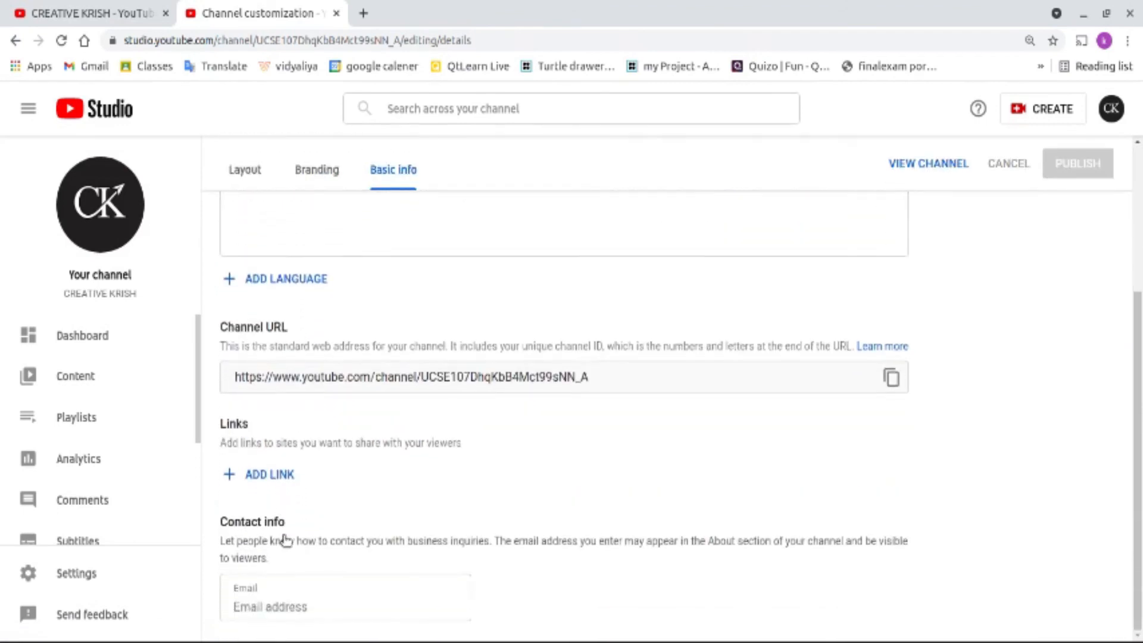
scroll(283, 535, "up", 4)
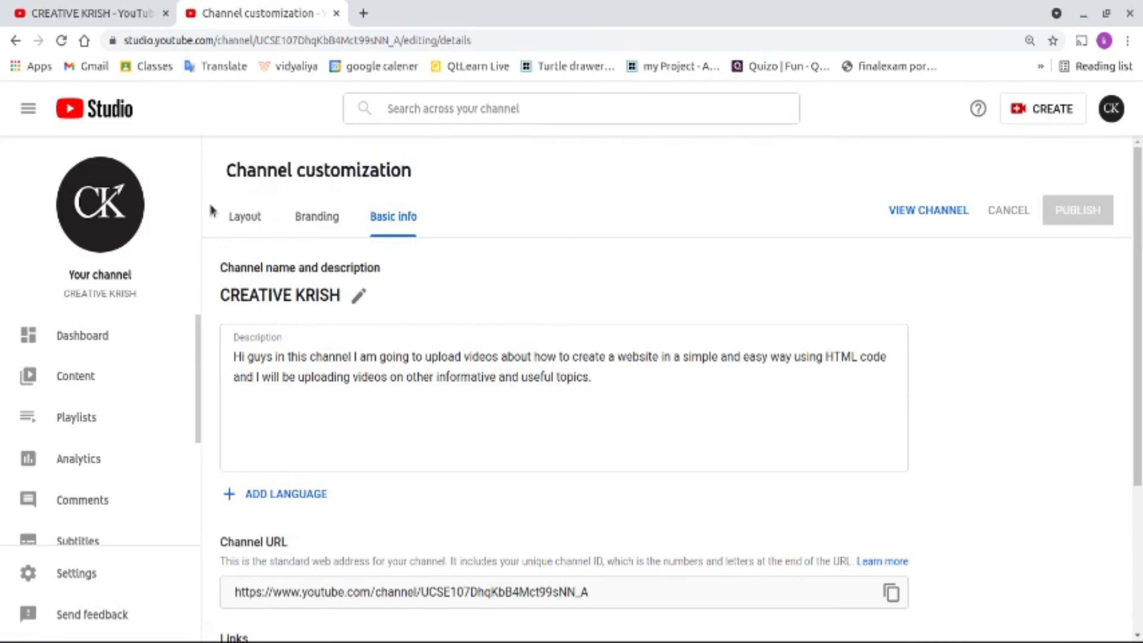
left_click(243, 224)
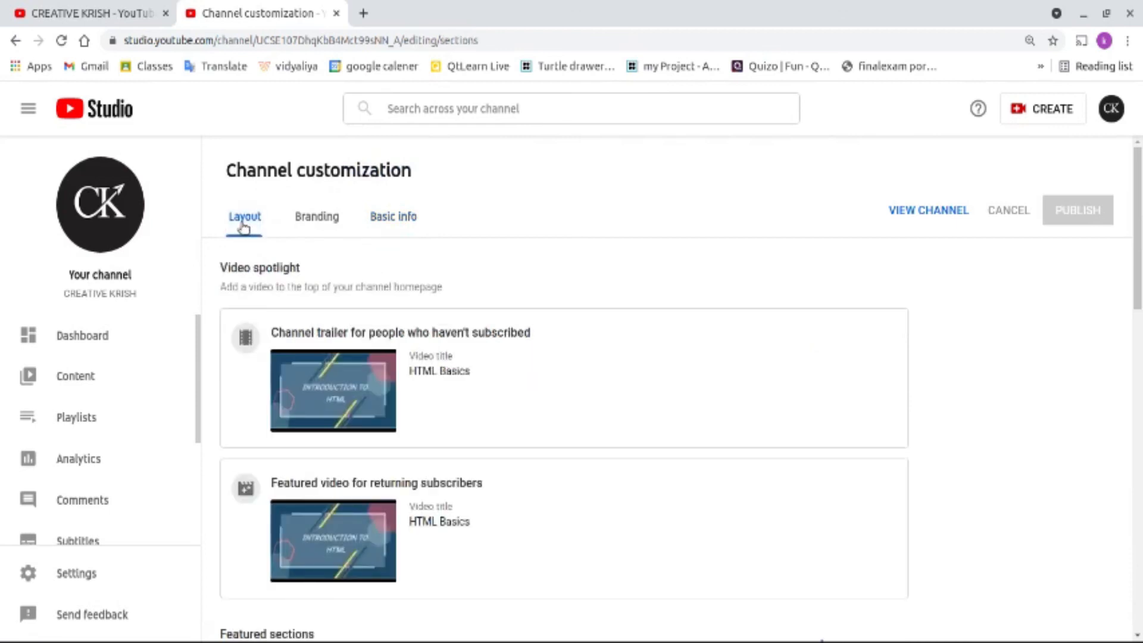
scroll(65, 393, "down", 3)
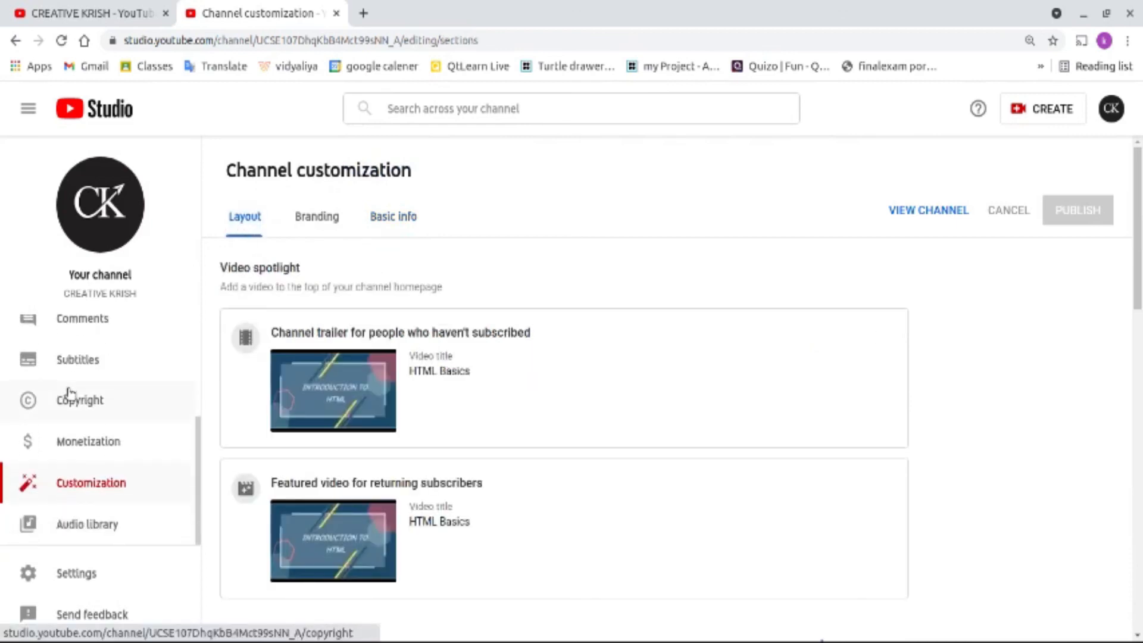